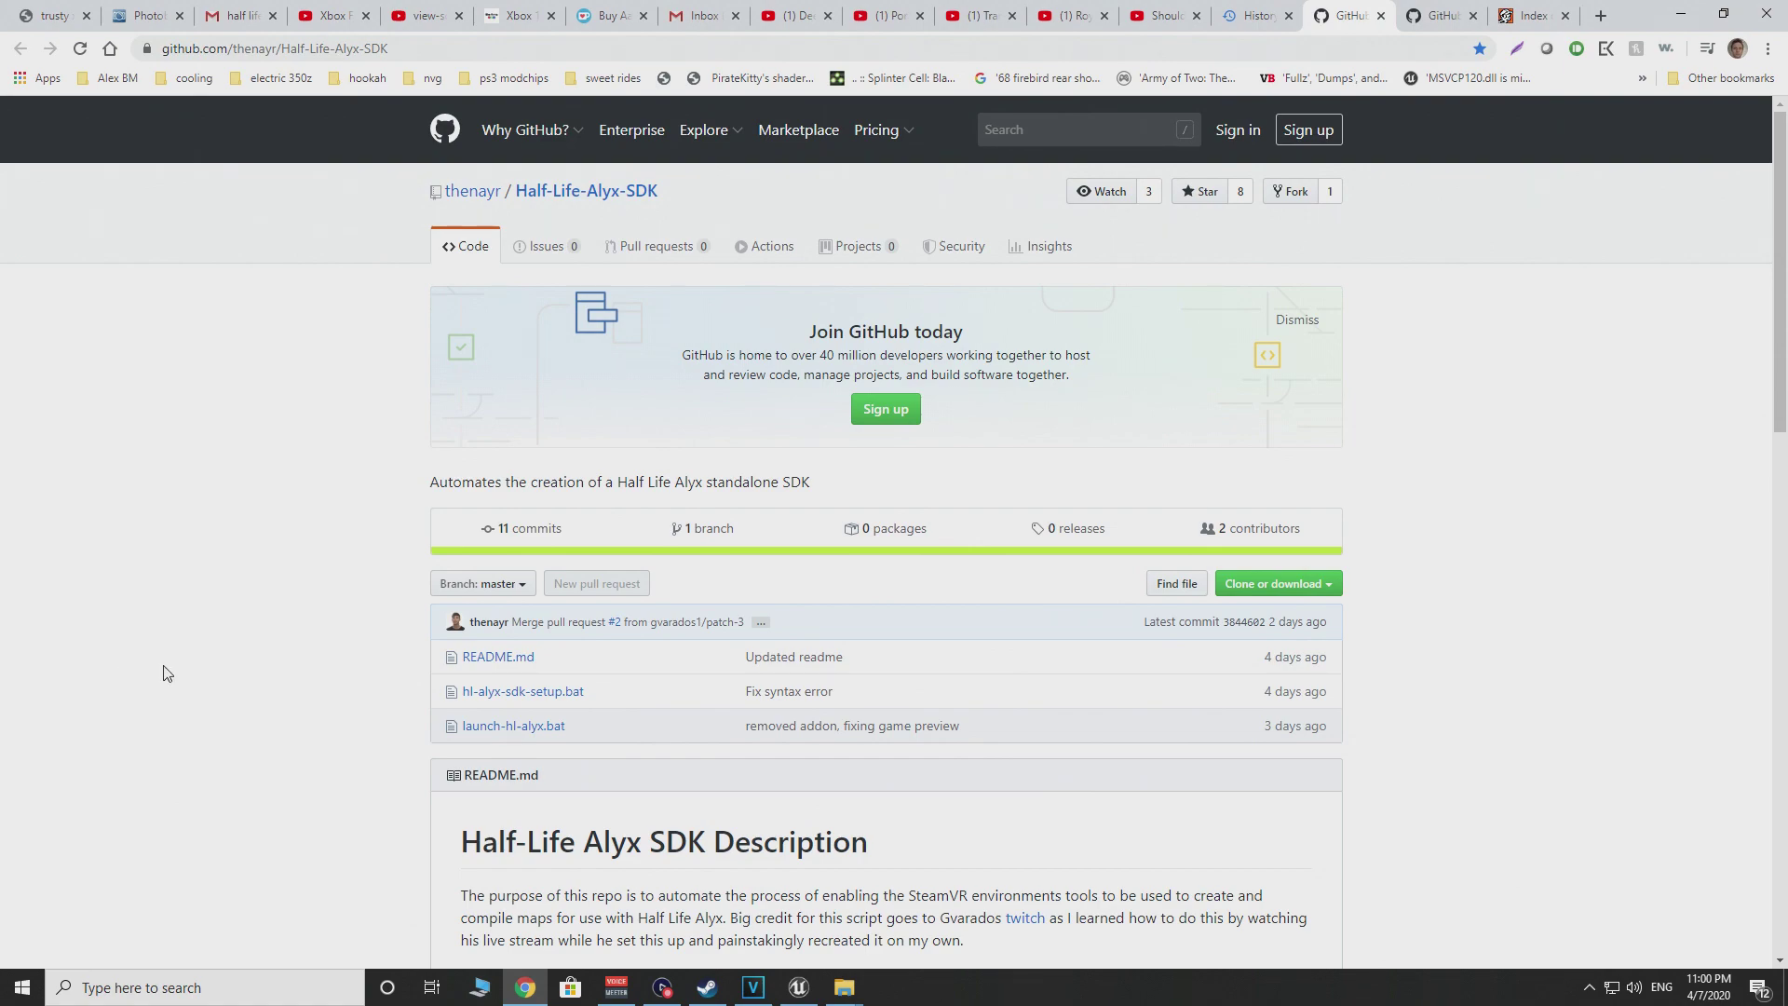
Read the Half-Life-Alyx-SDK README's instructions on running the setup script and extracting the additional assets.
scroll(213, 652, "down", 7)
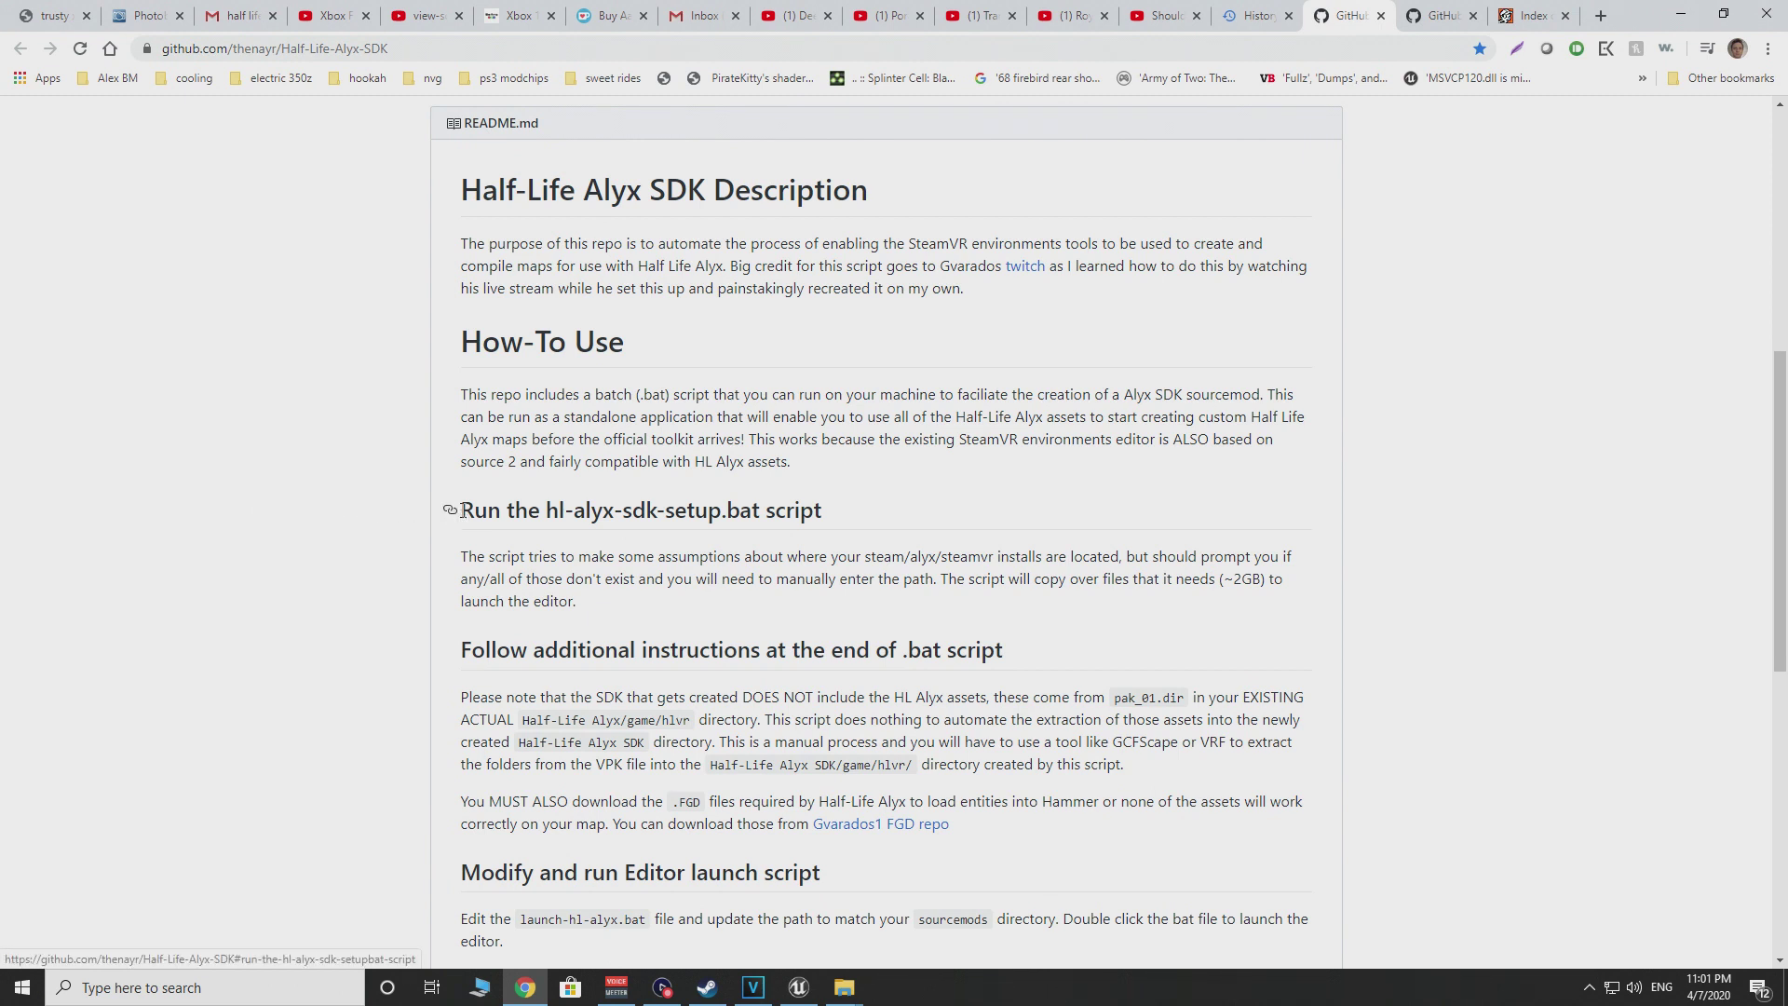
left_click_drag(463, 510, 823, 512)
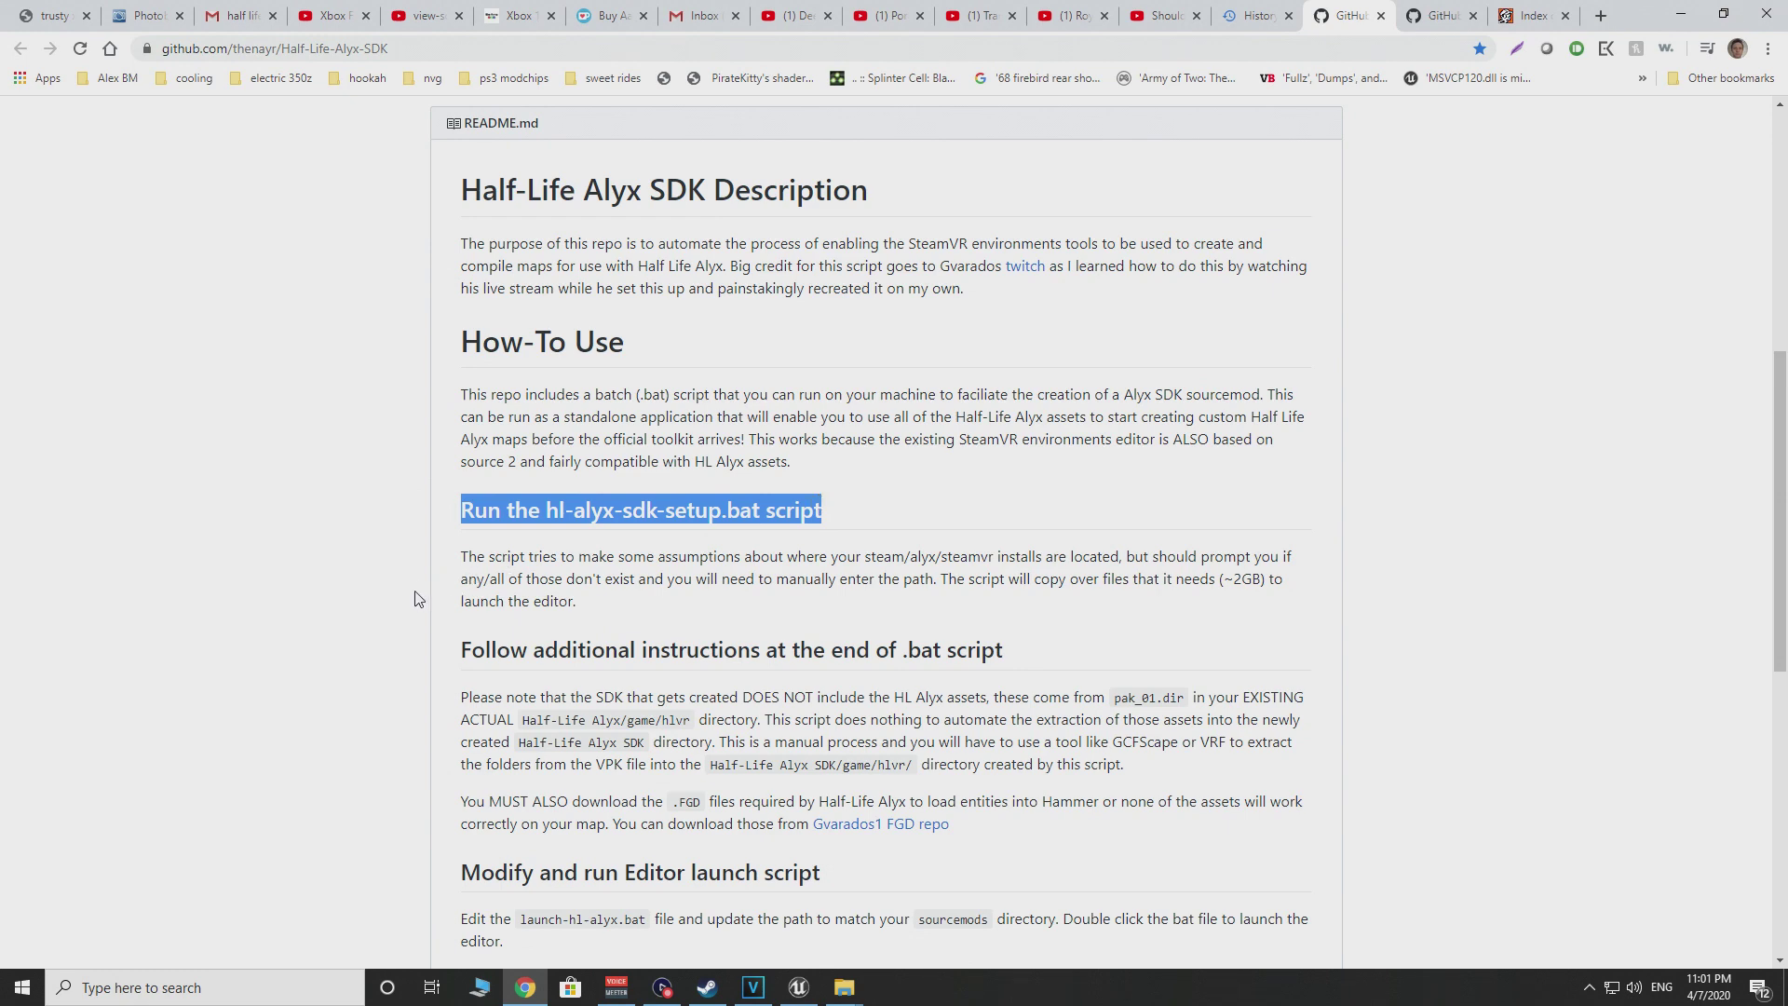
scroll(425, 594, "down", 2)
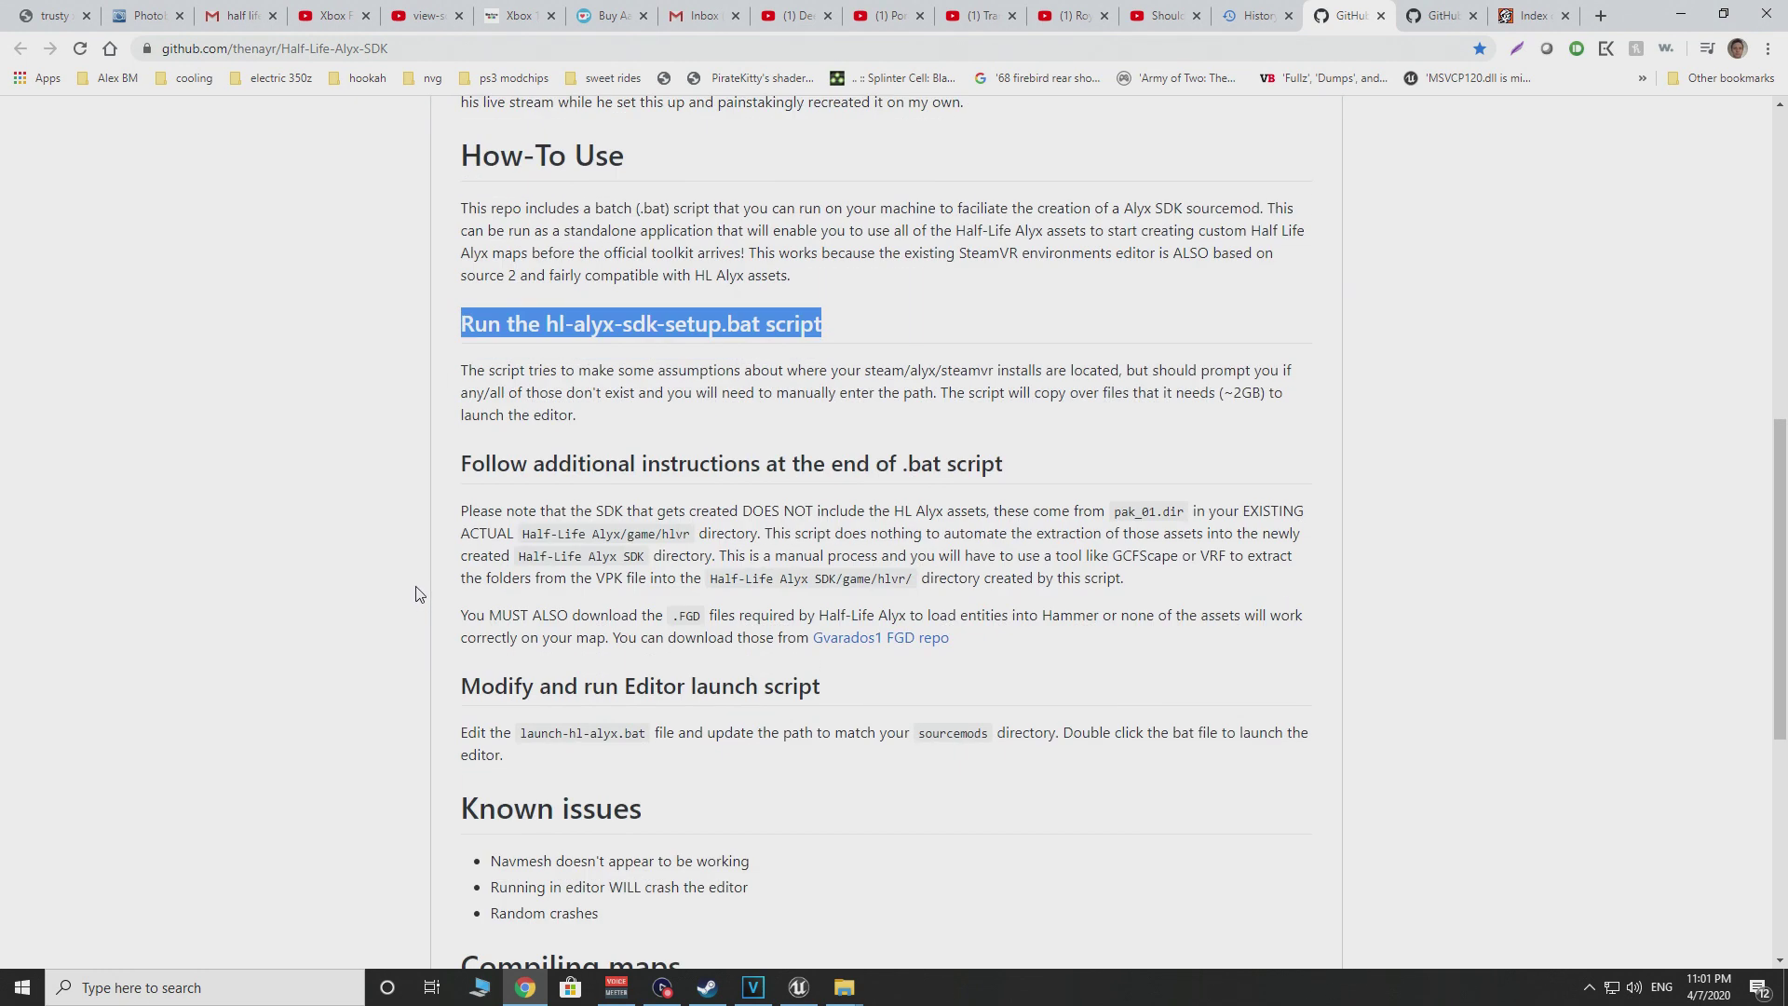
left_click_drag(461, 510, 703, 536)
left_click(701, 536)
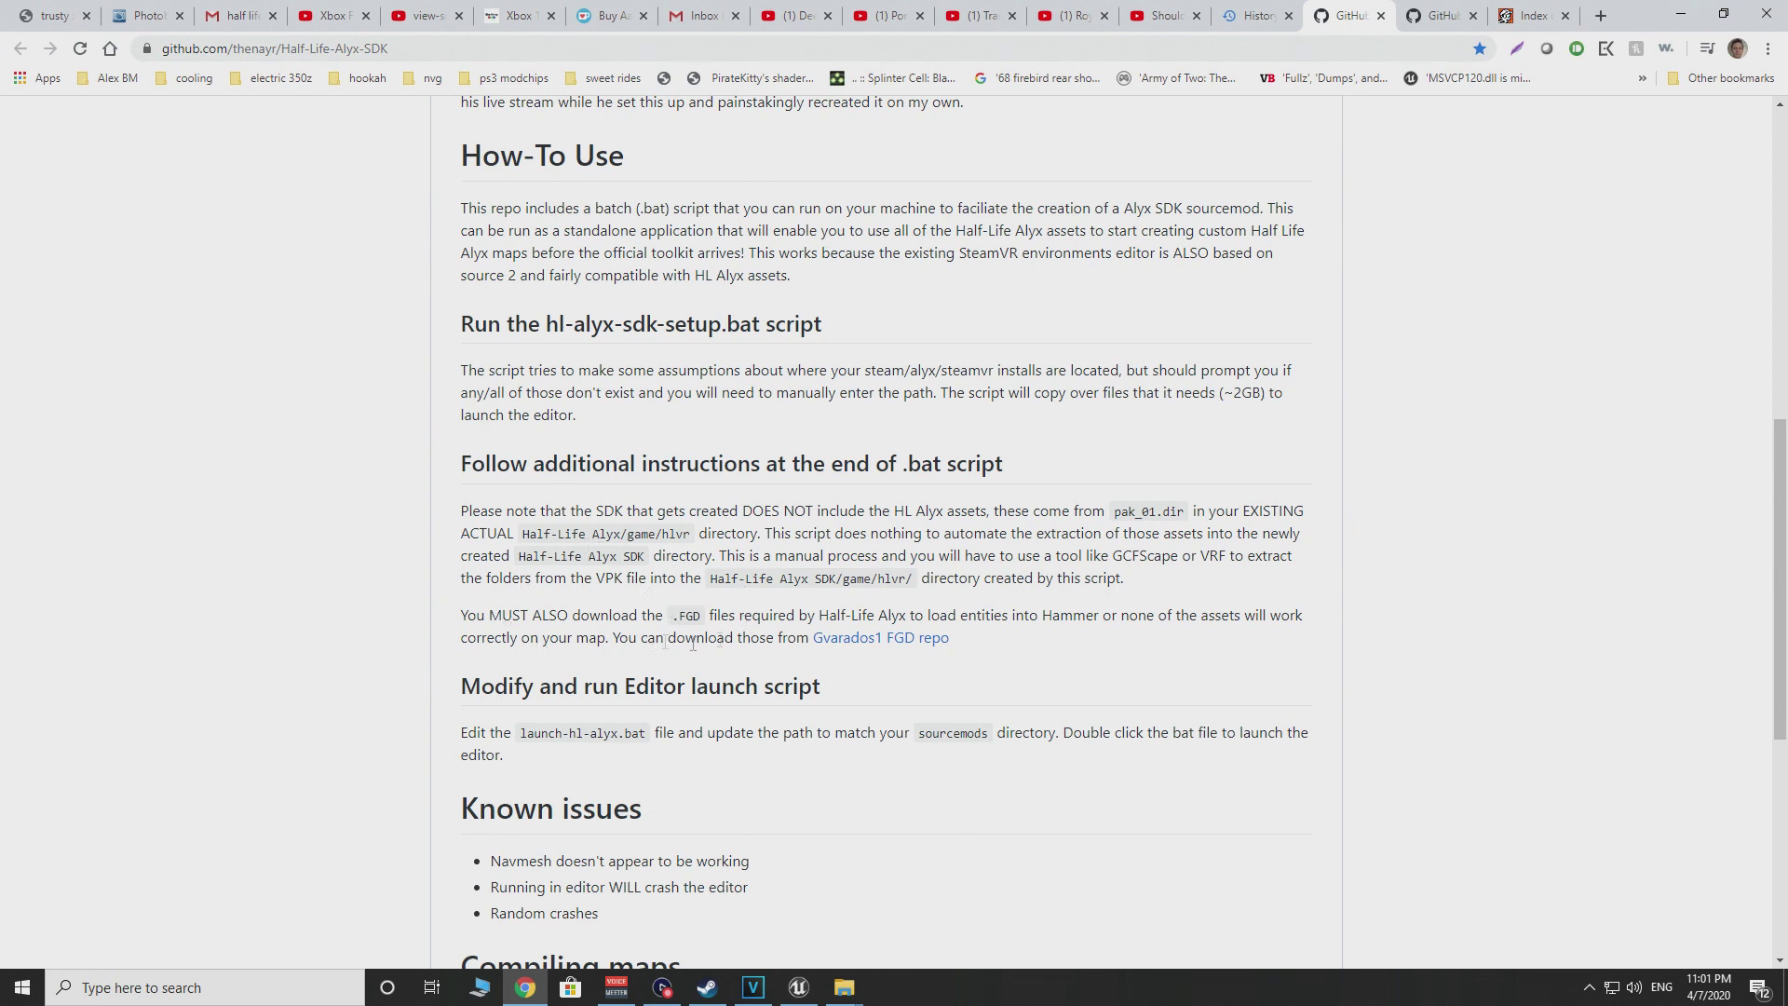
Examine the file list and install notes of the Half-Life-Alyx-FGD repository, and return to the SDK repository page.
left_click(1434, 16)
scroll(363, 531, "down", 4)
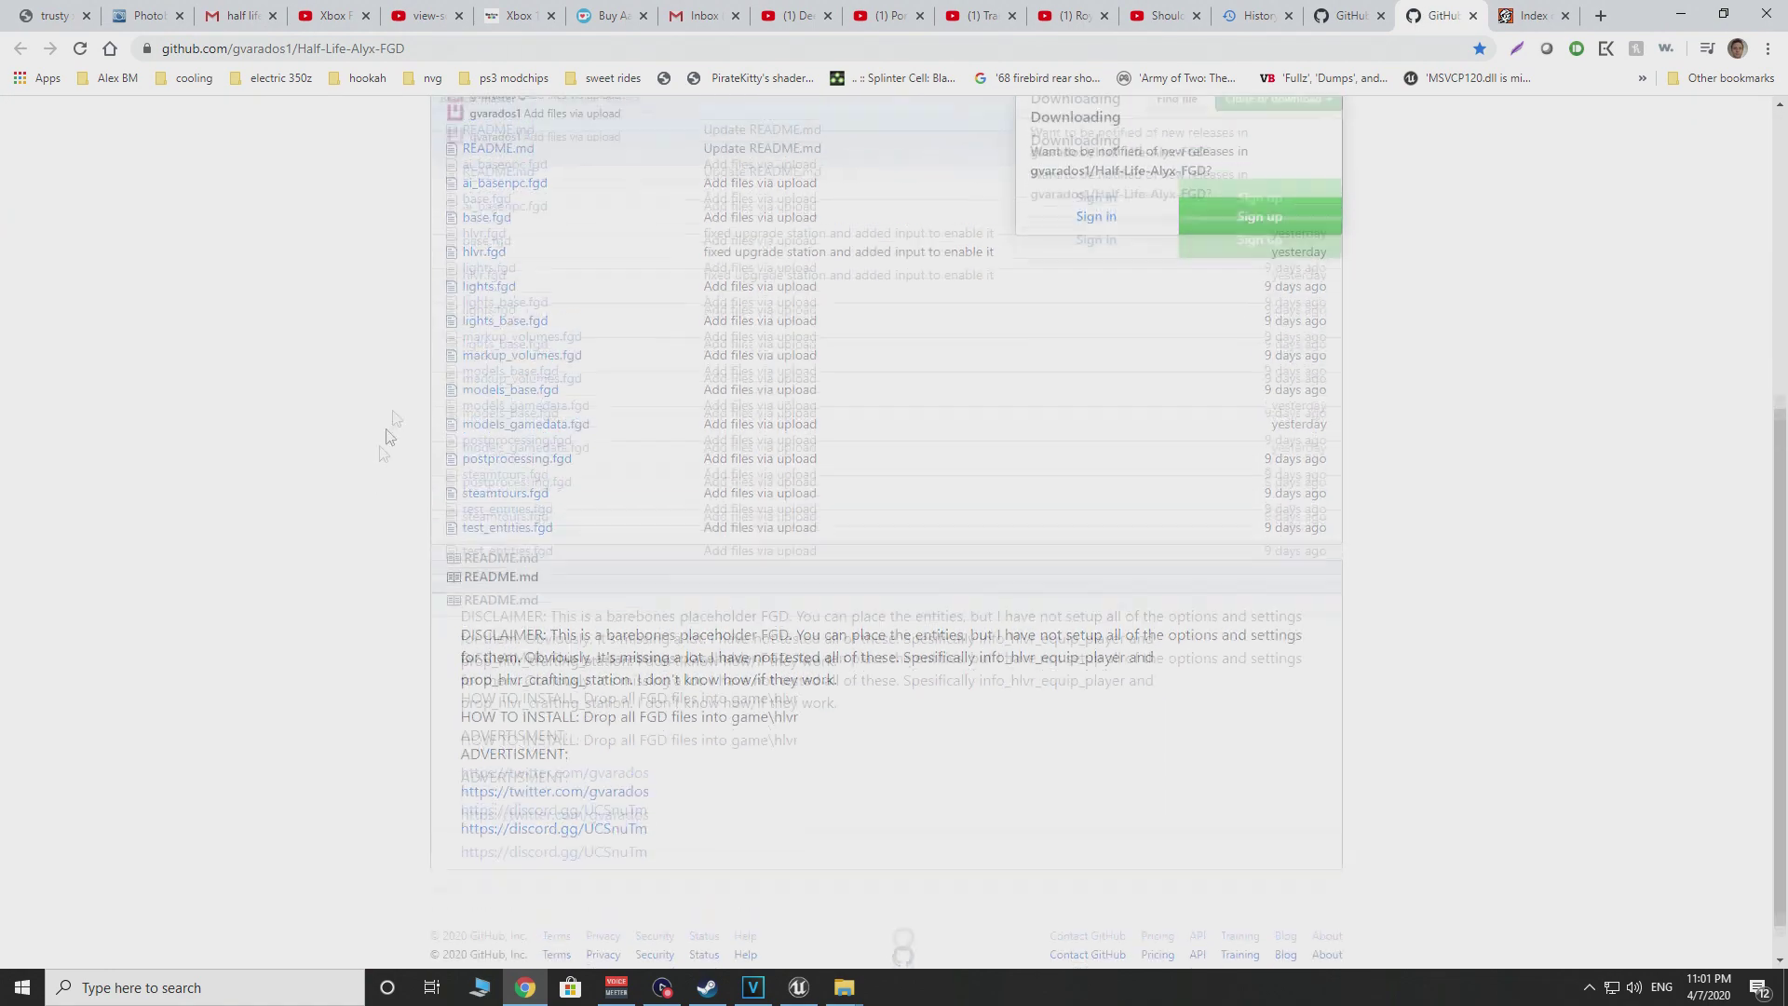
scroll(372, 471, "up", 1)
scroll(391, 466, "down", 2)
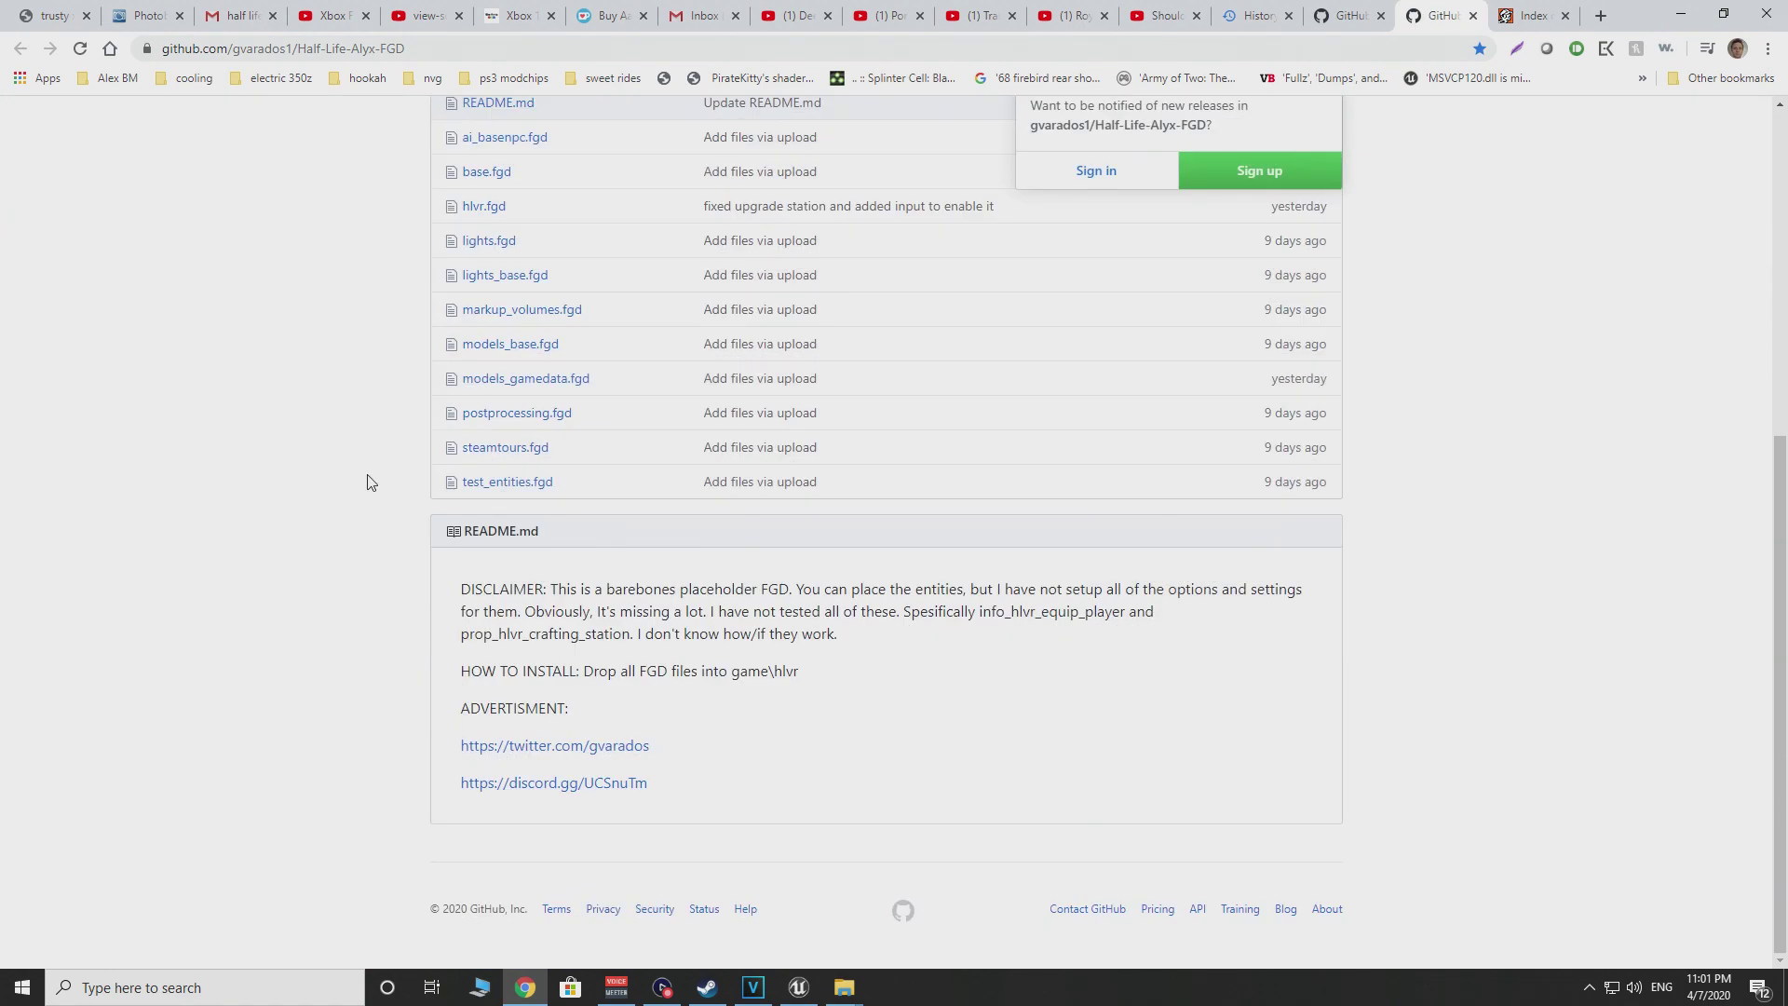
scroll(367, 482, "up", 1)
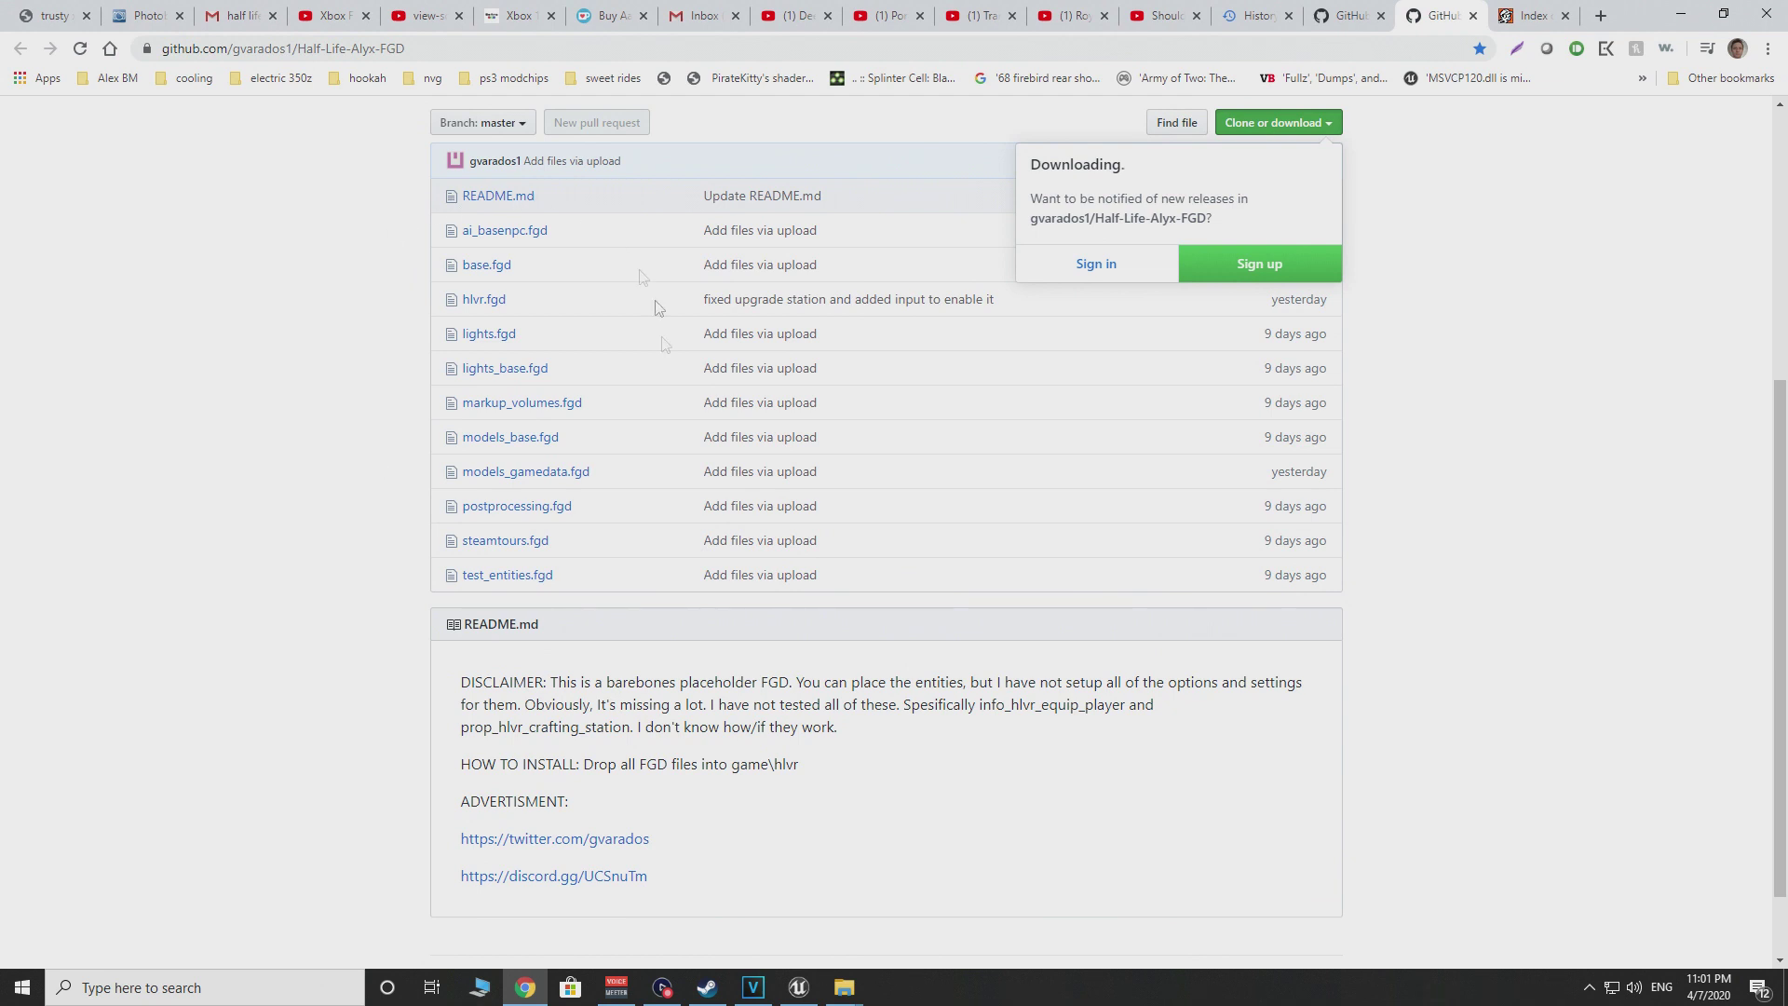
left_click(1348, 20)
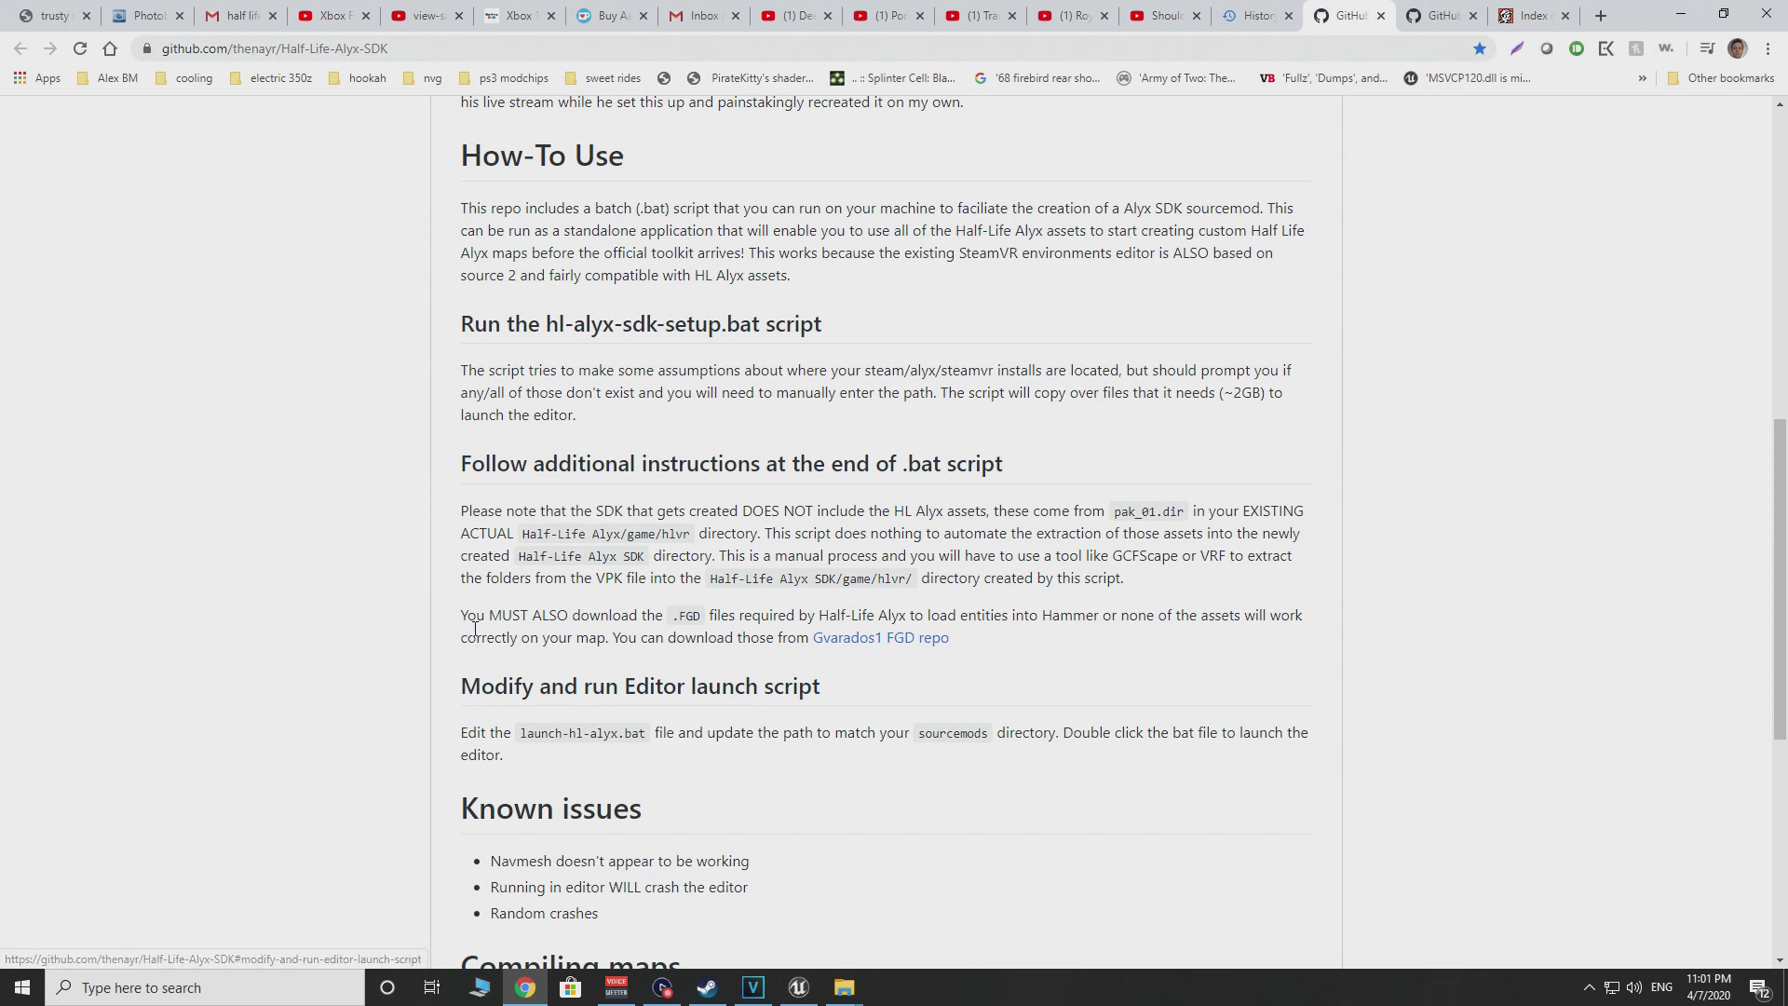
Run hl-alyx-sdk-setup.bat from the Alyx SDK installer folder and close its console without answering the Steam directory question.
mouse_move(850, 997)
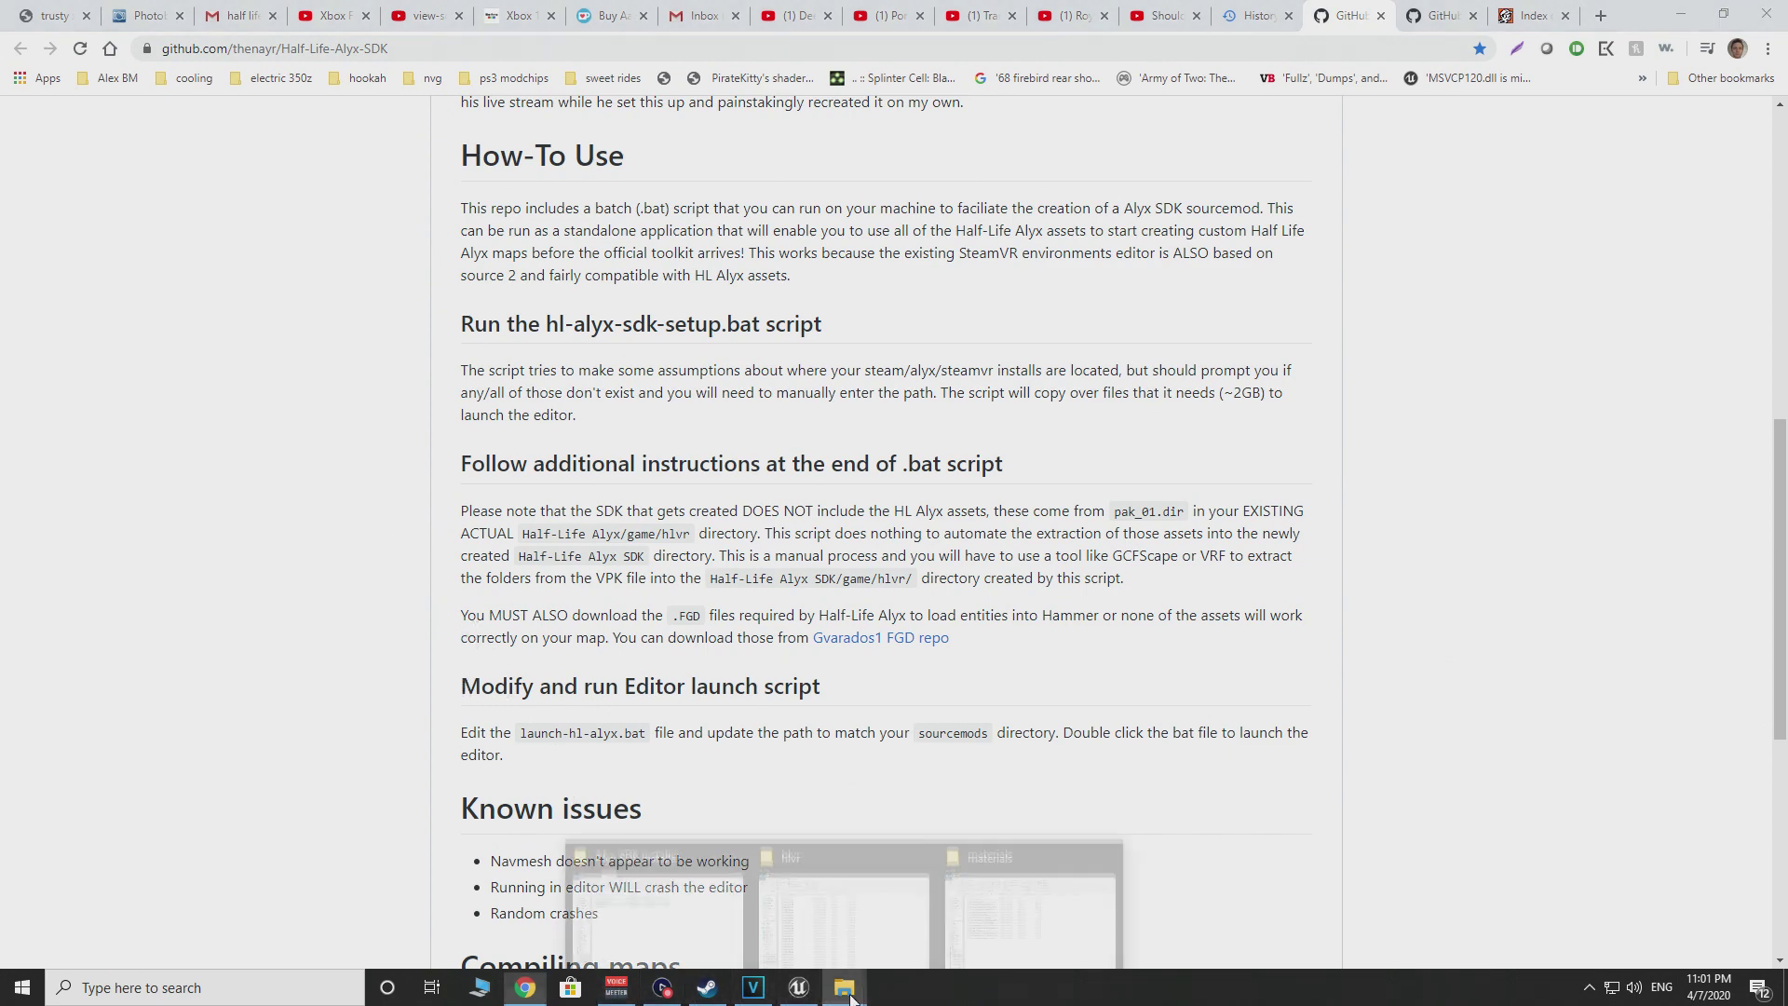
left_click(657, 898)
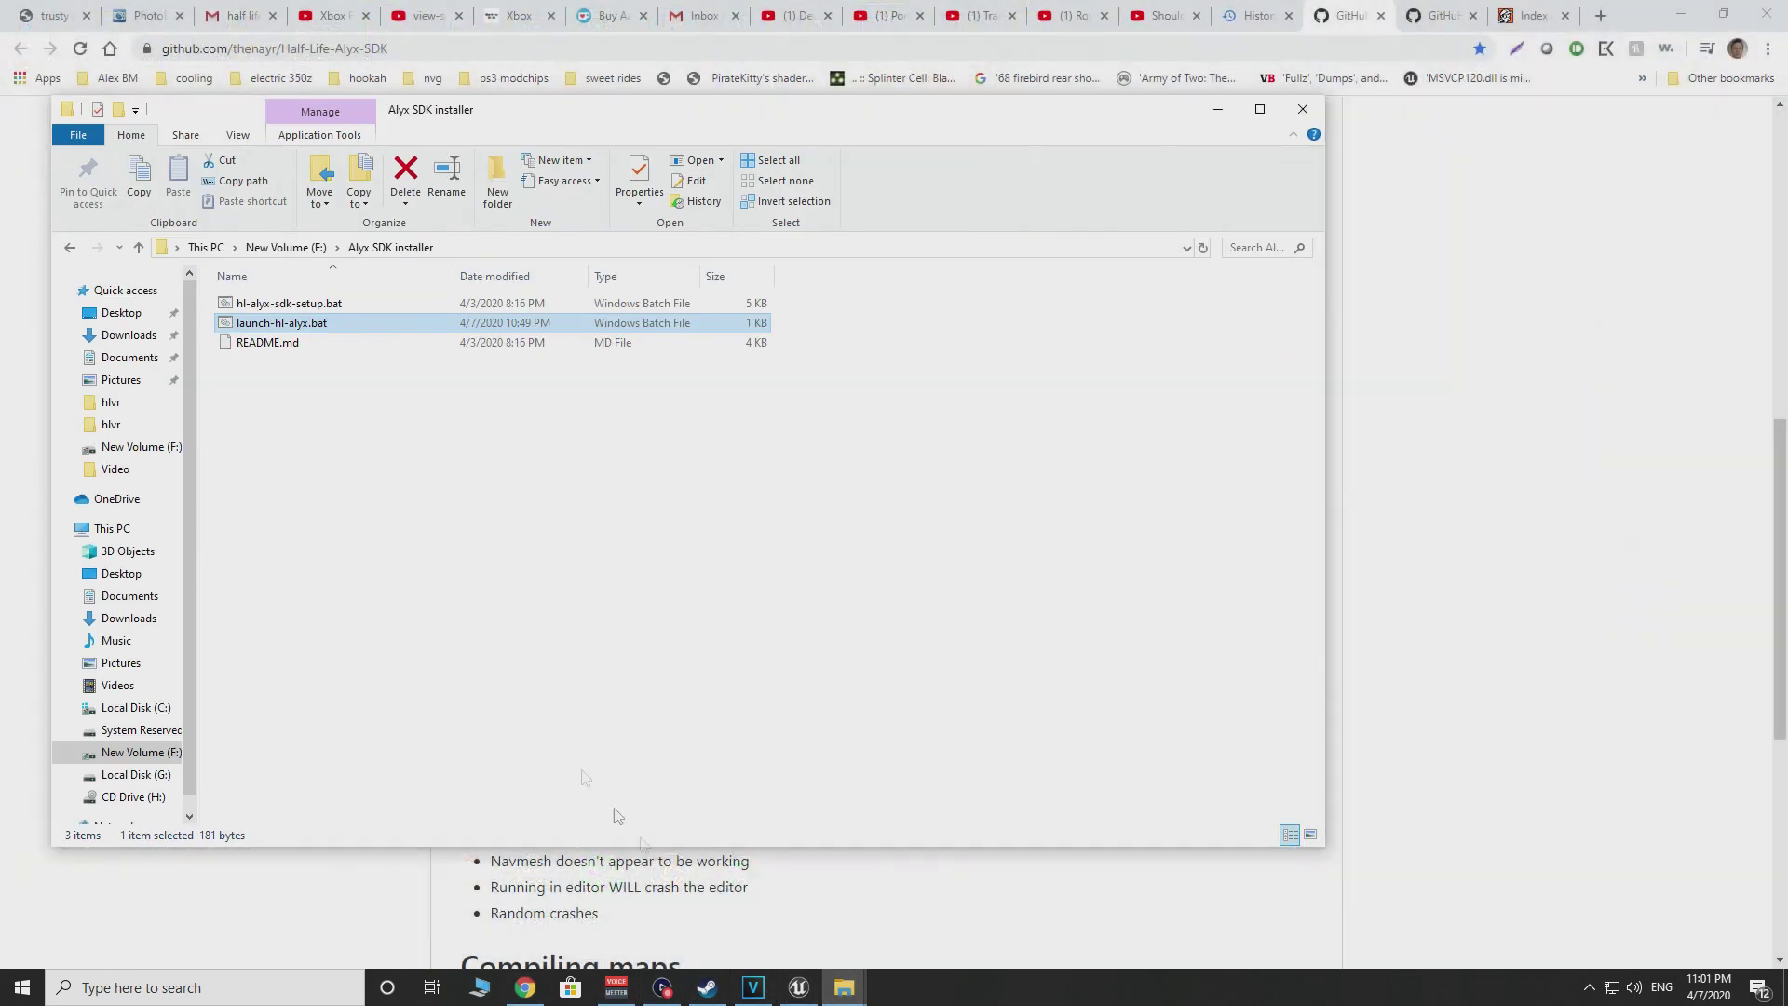
left_click(298, 308)
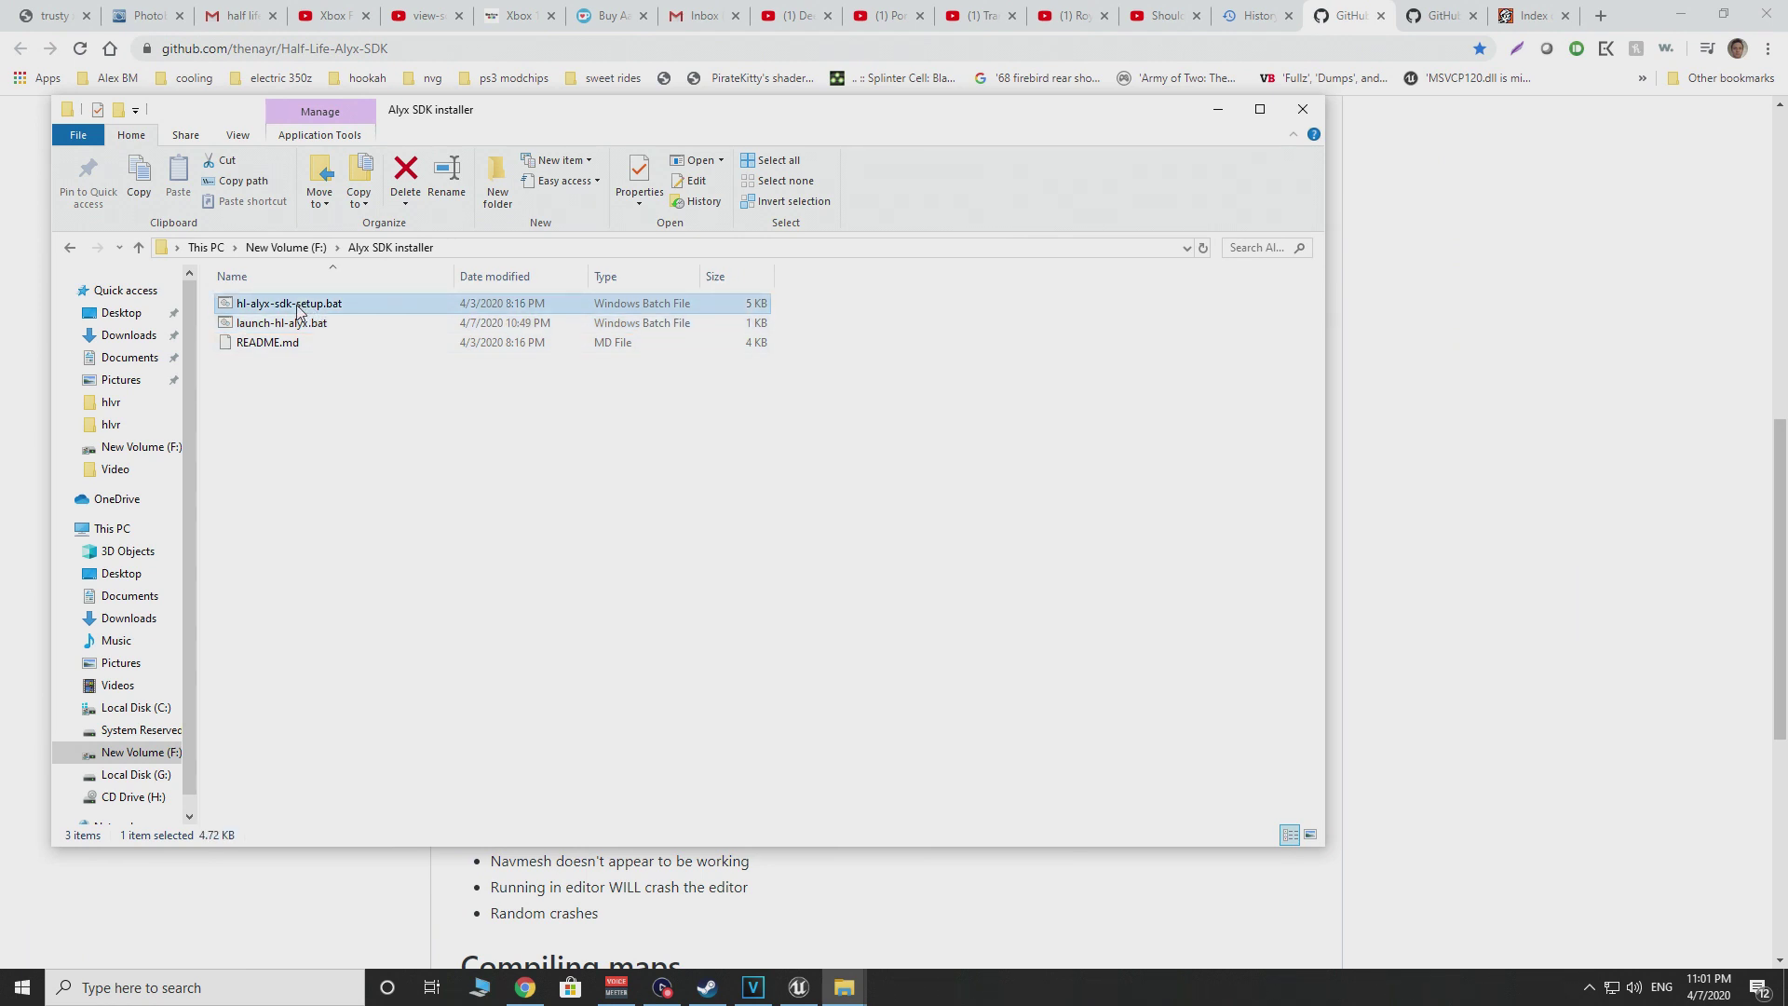
double_click(298, 307)
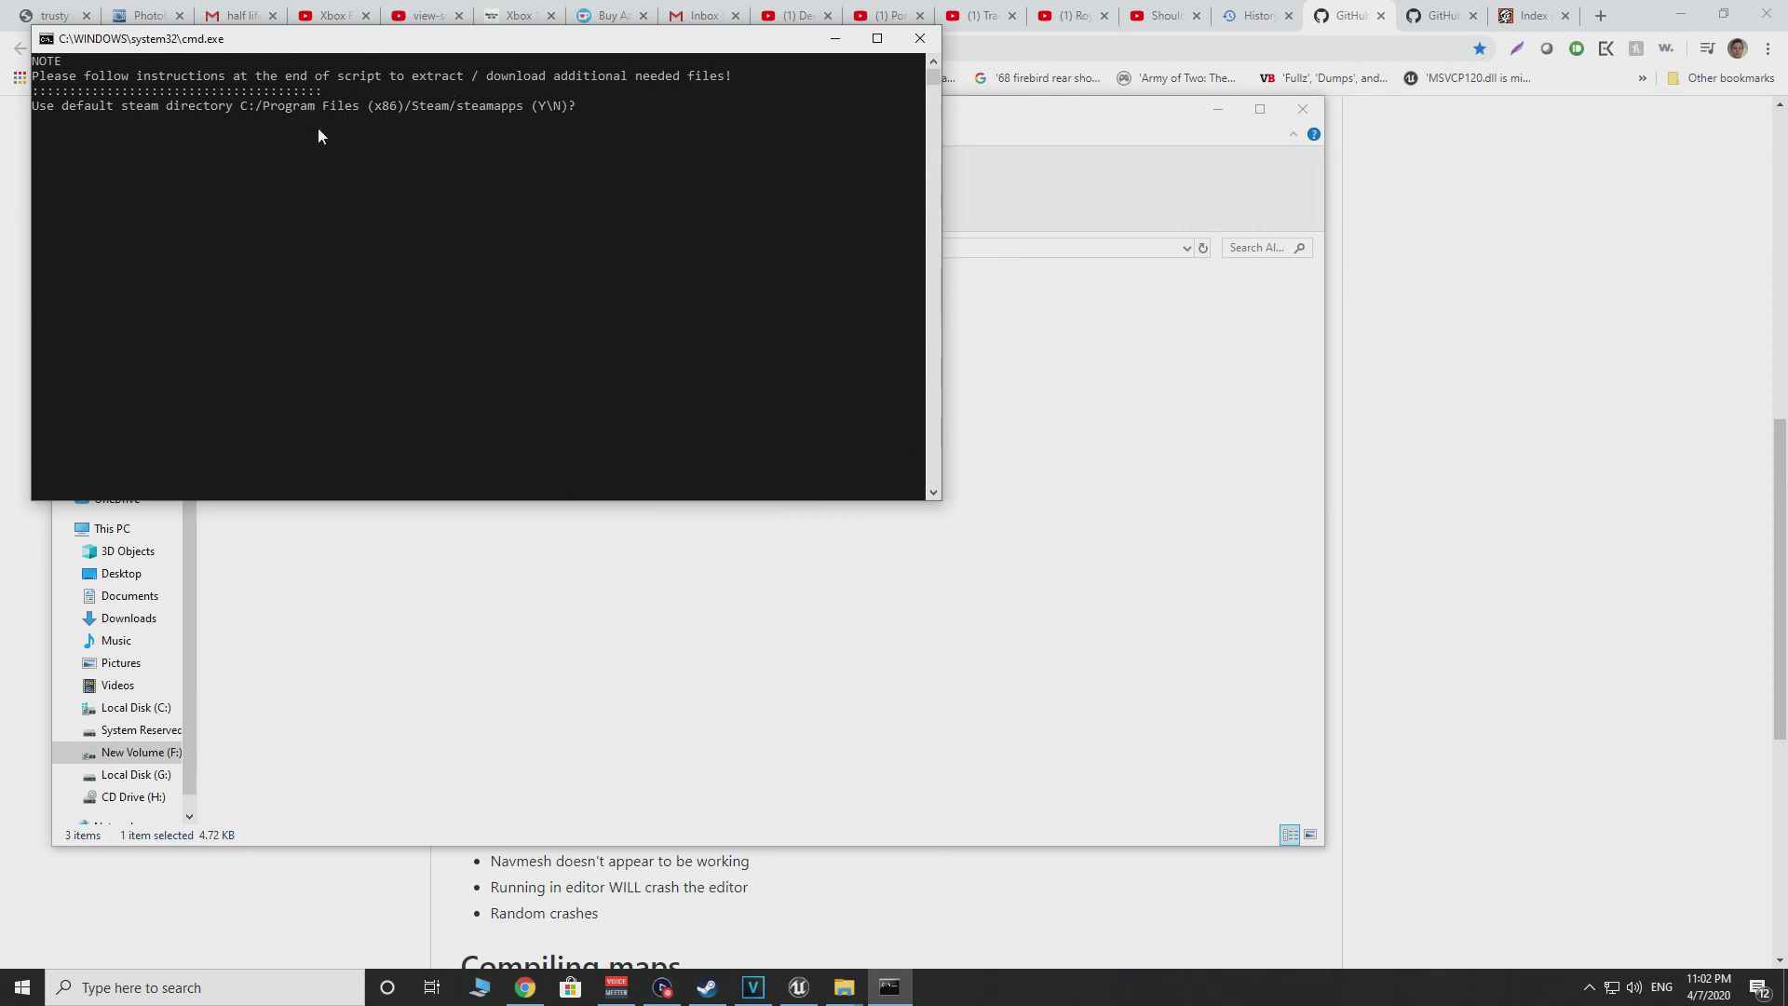
left_click(913, 43)
Open launch-hl-alyx.bat from the installer folder in Notepad++ and examine the hlvr.exe path in its launch command.
left_click_drag(450, 129, 572, 132)
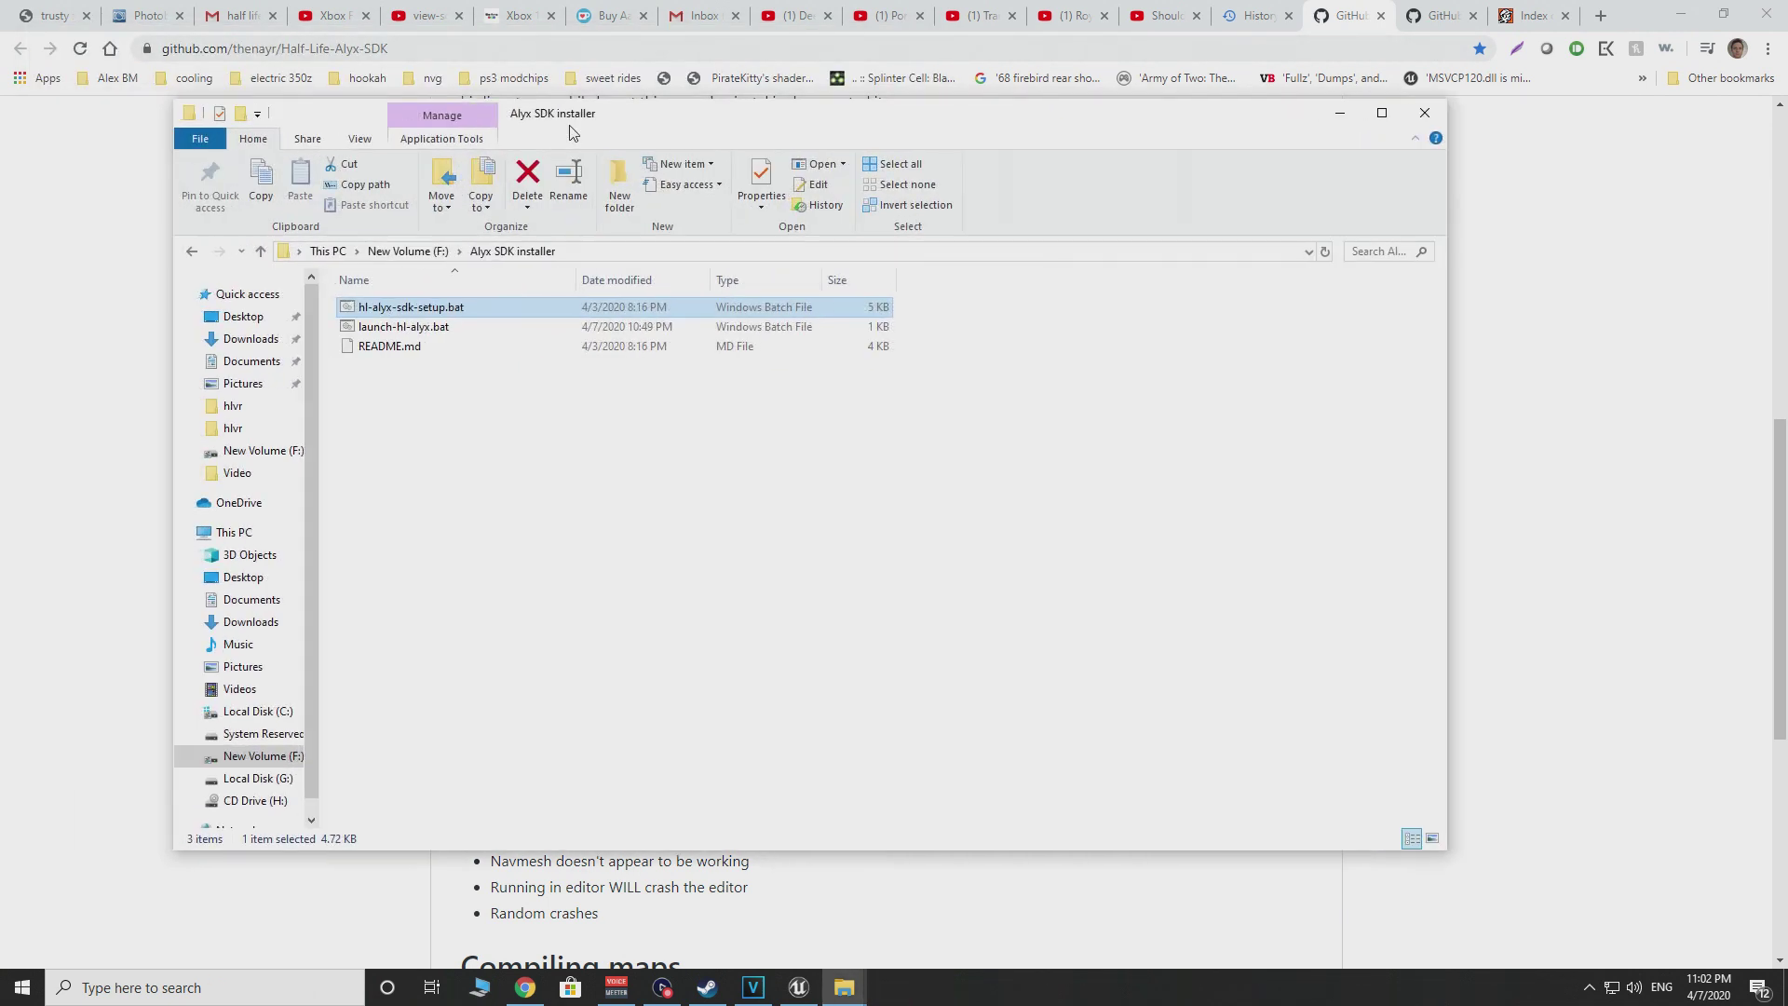
right_click(403, 330)
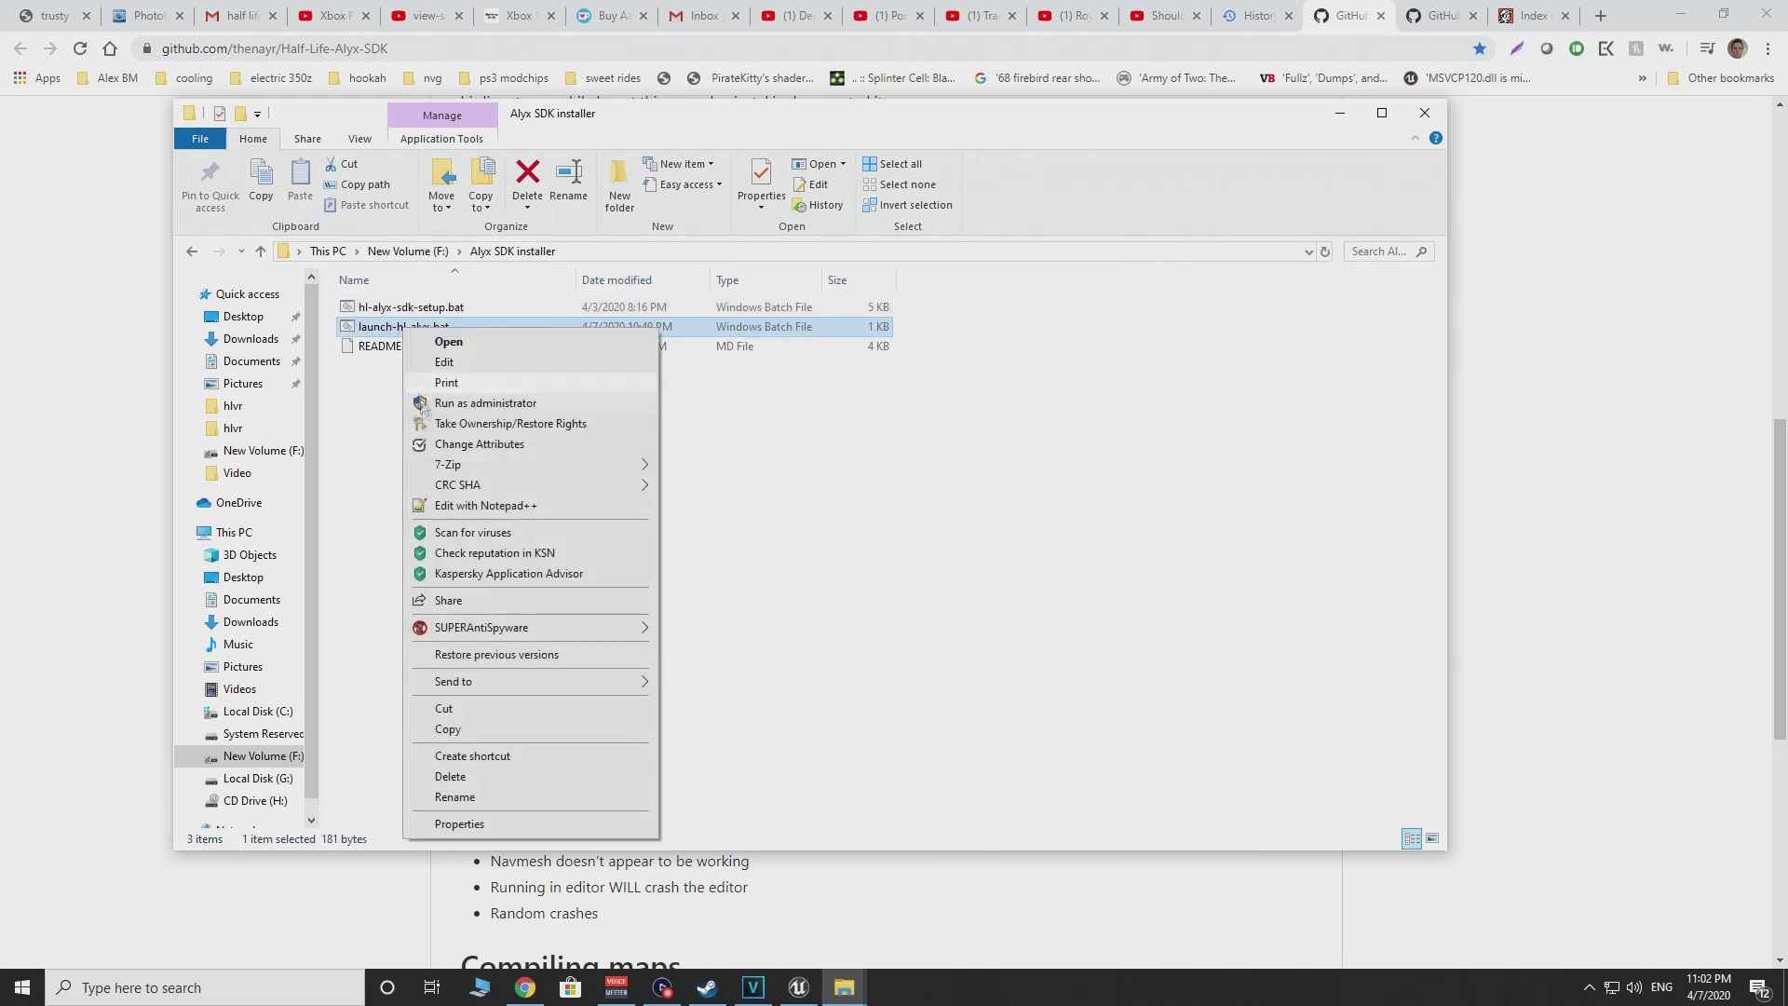
left_click(472, 511)
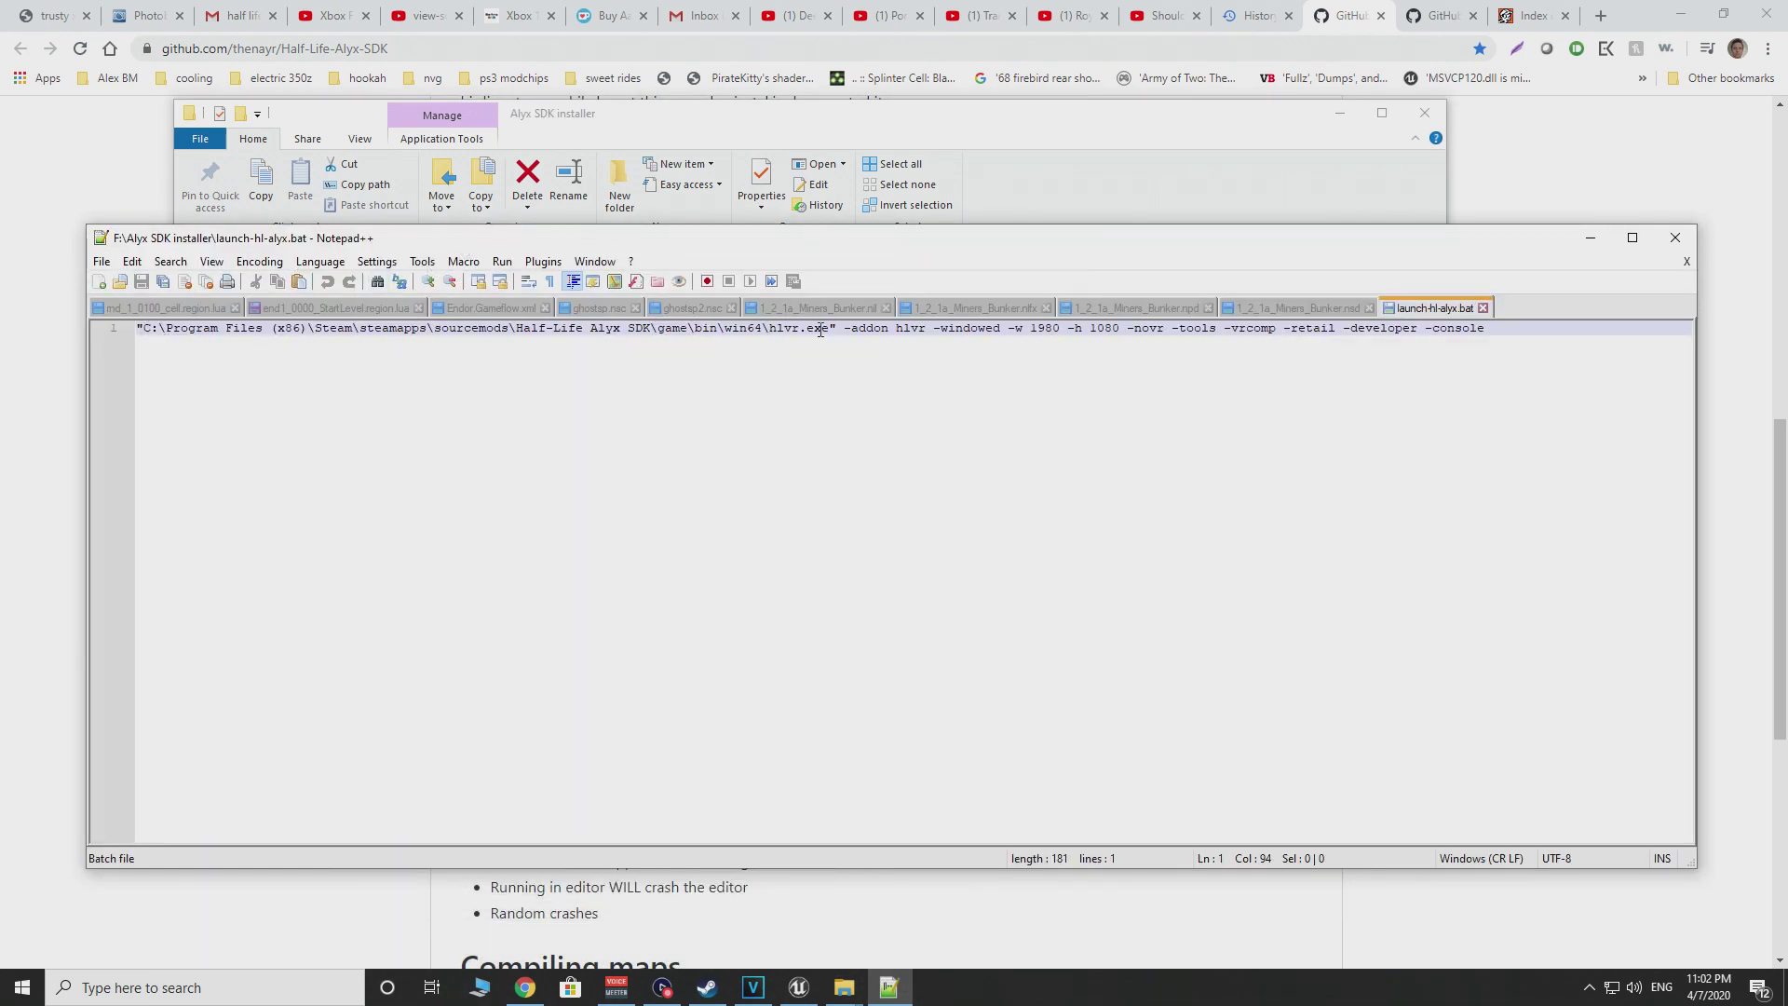
left_click_drag(820, 330, 144, 333)
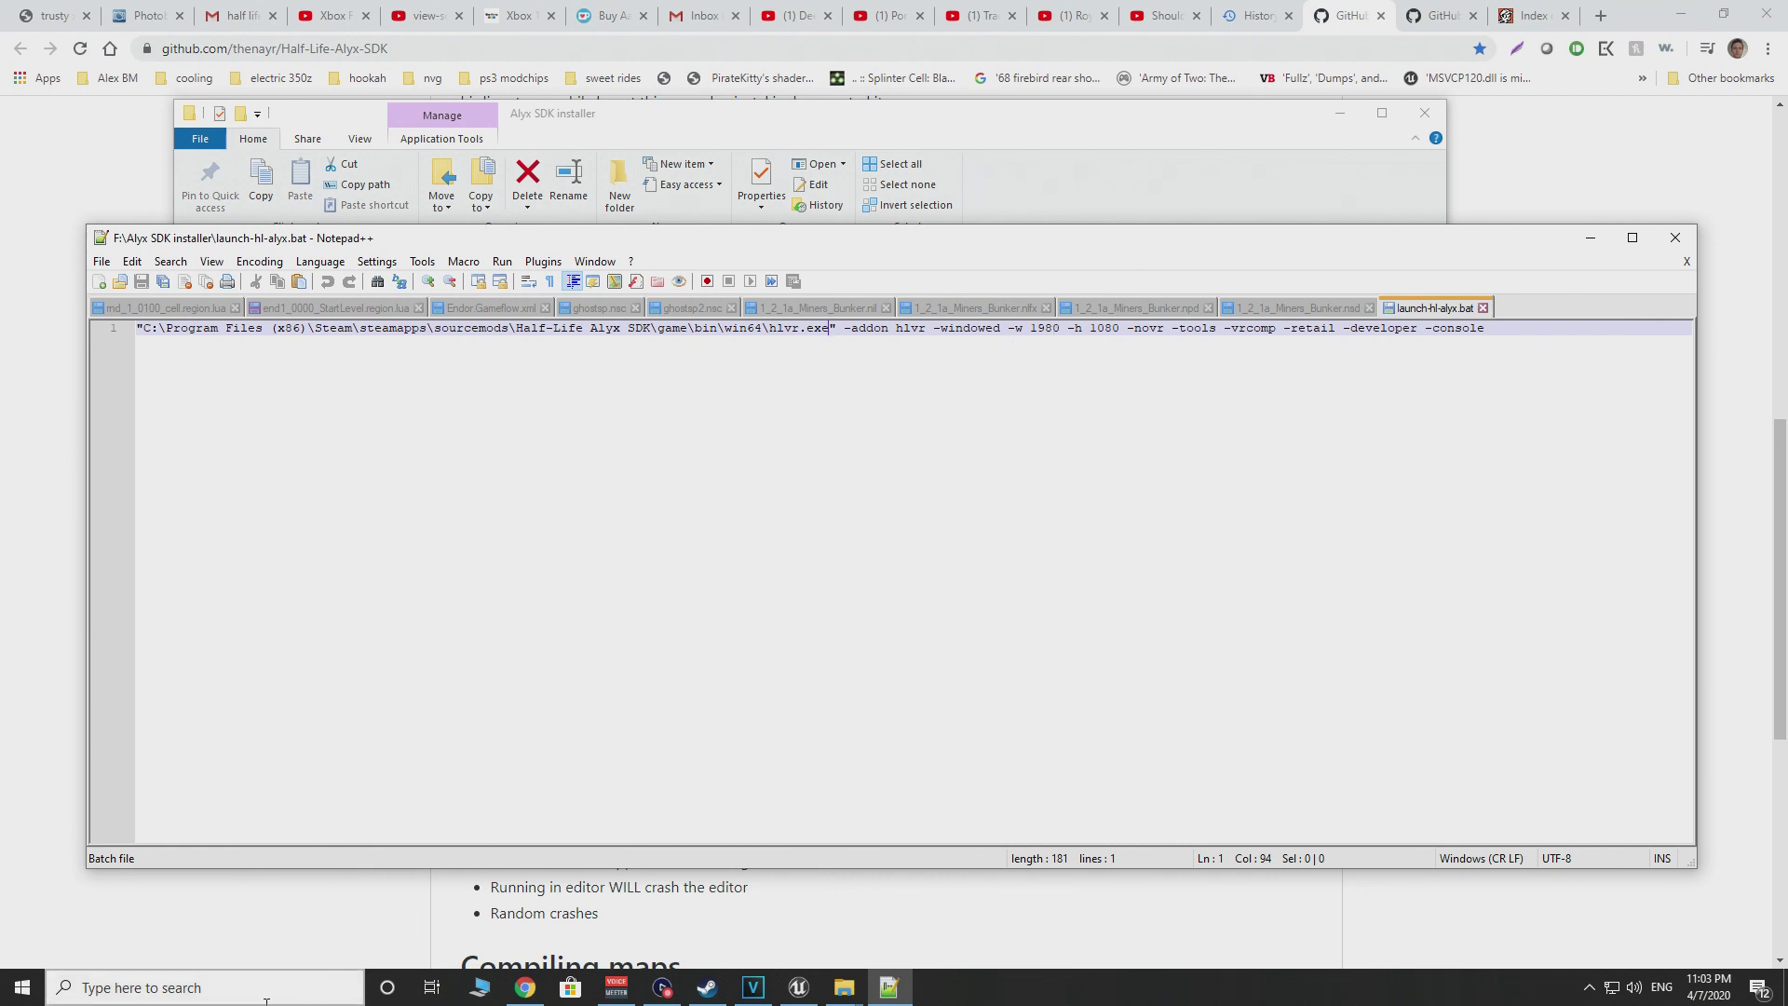
Find and launch VRF.exe, and move its window clear of the screen corner.
left_click(322, 984)
type("vrf")
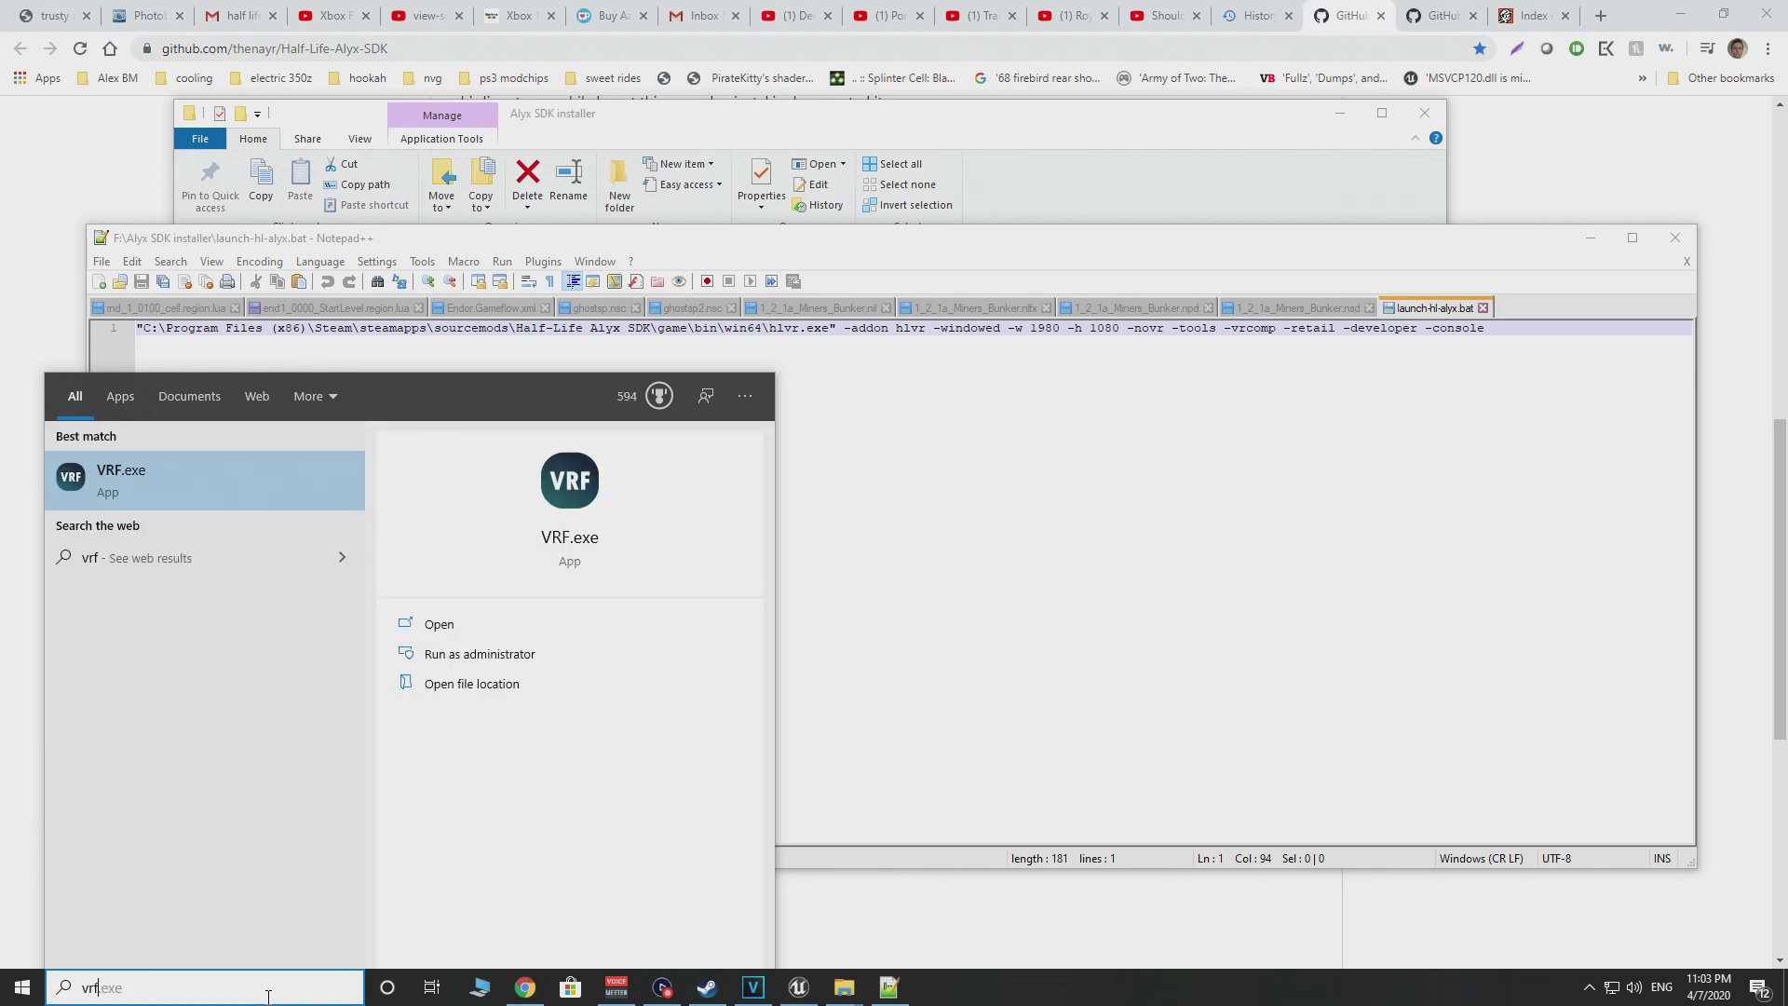
key("Return")
left_click_drag(298, 98, 411, 173)
Open pak01_001.vpk from the game's hlvr folder and bring up the export options for its models folder.
left_click(214, 190)
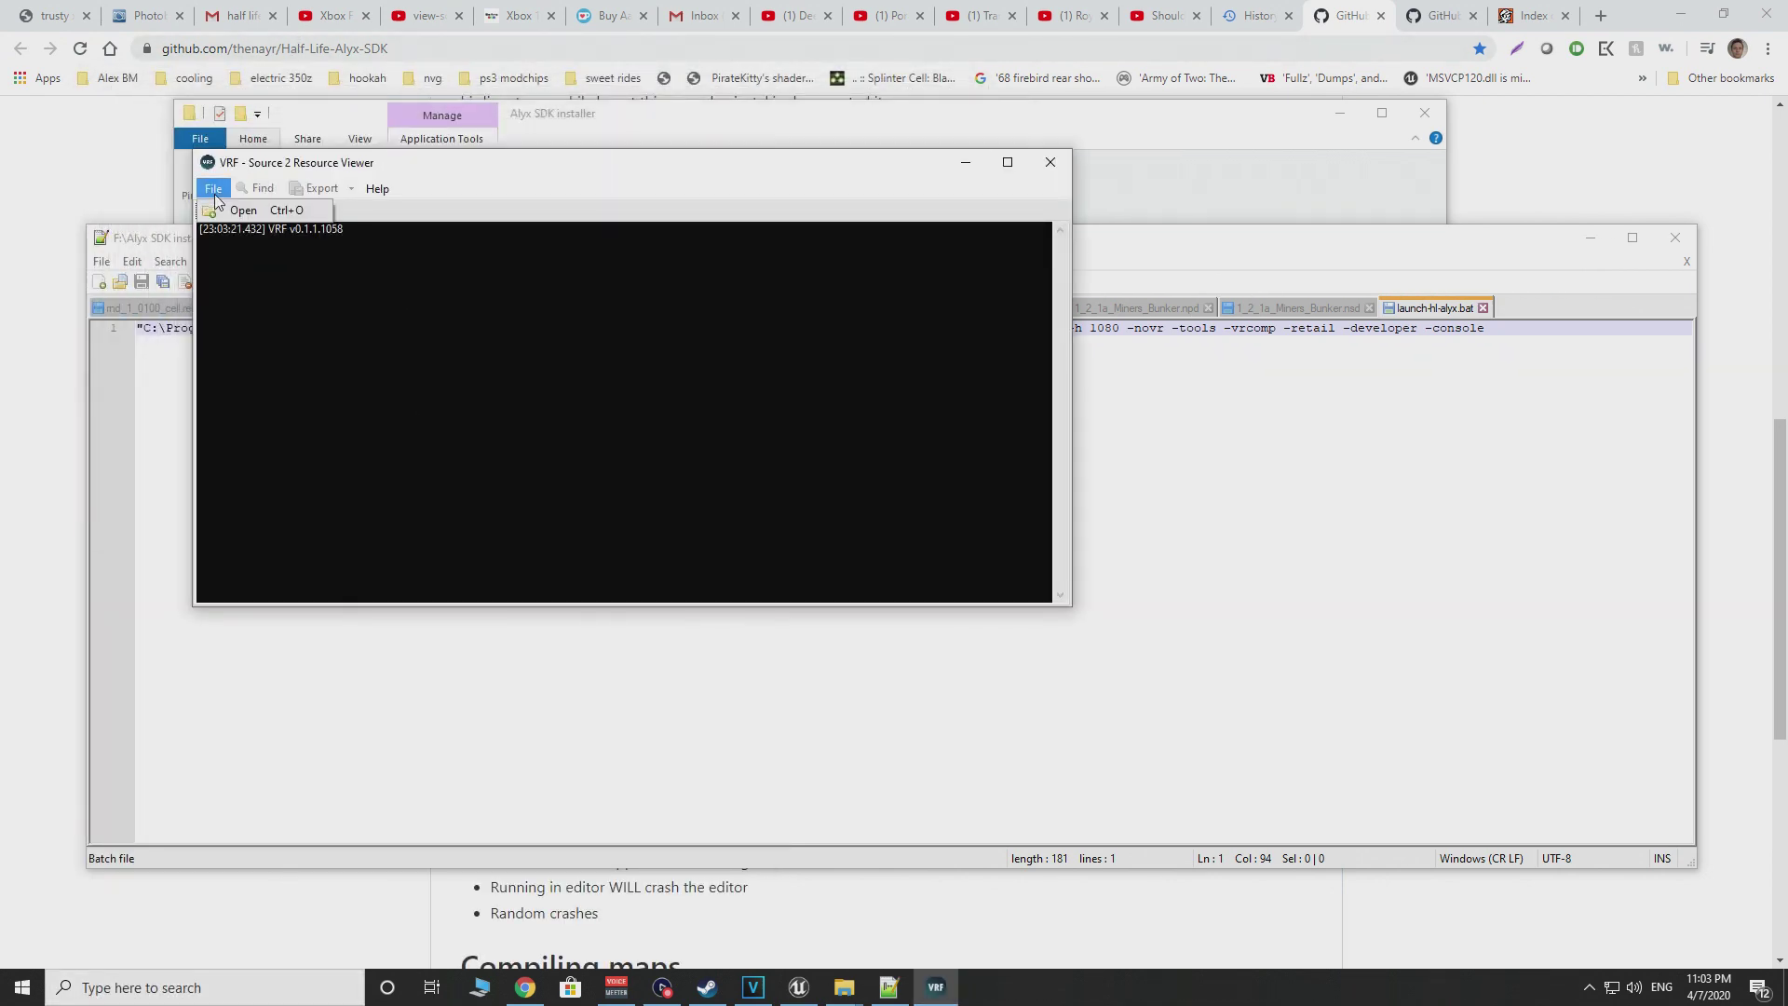
left_click(240, 211)
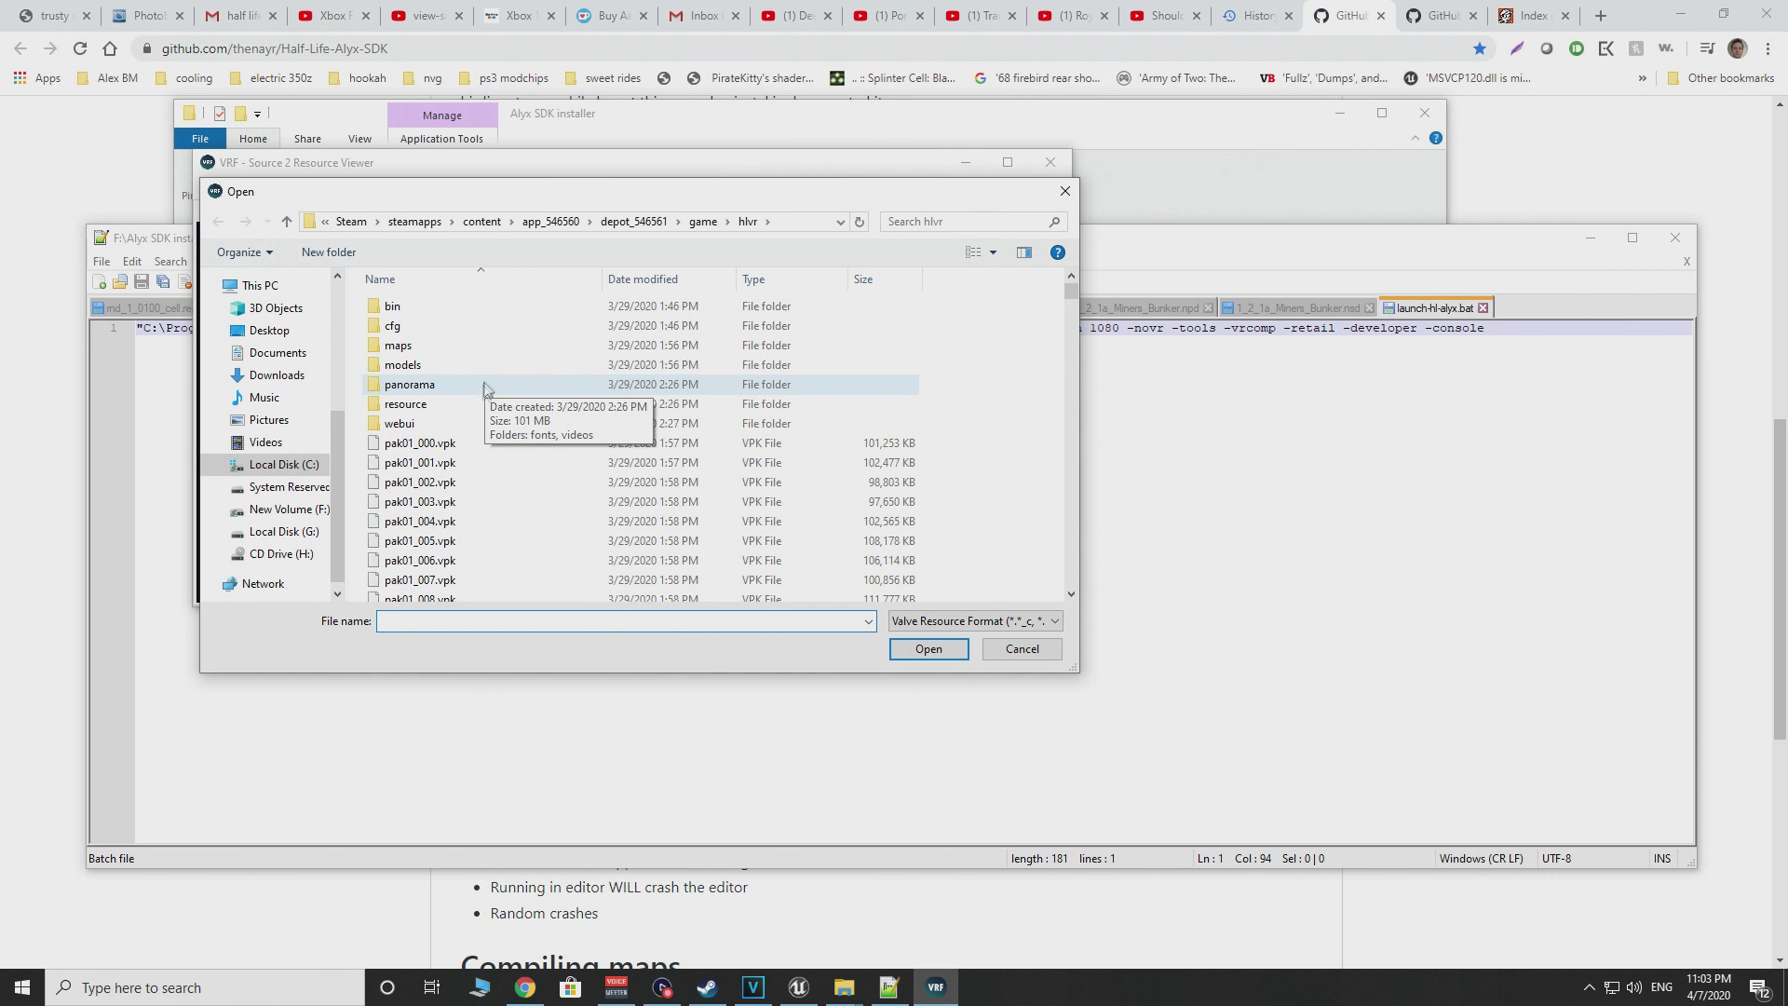
left_click(430, 468)
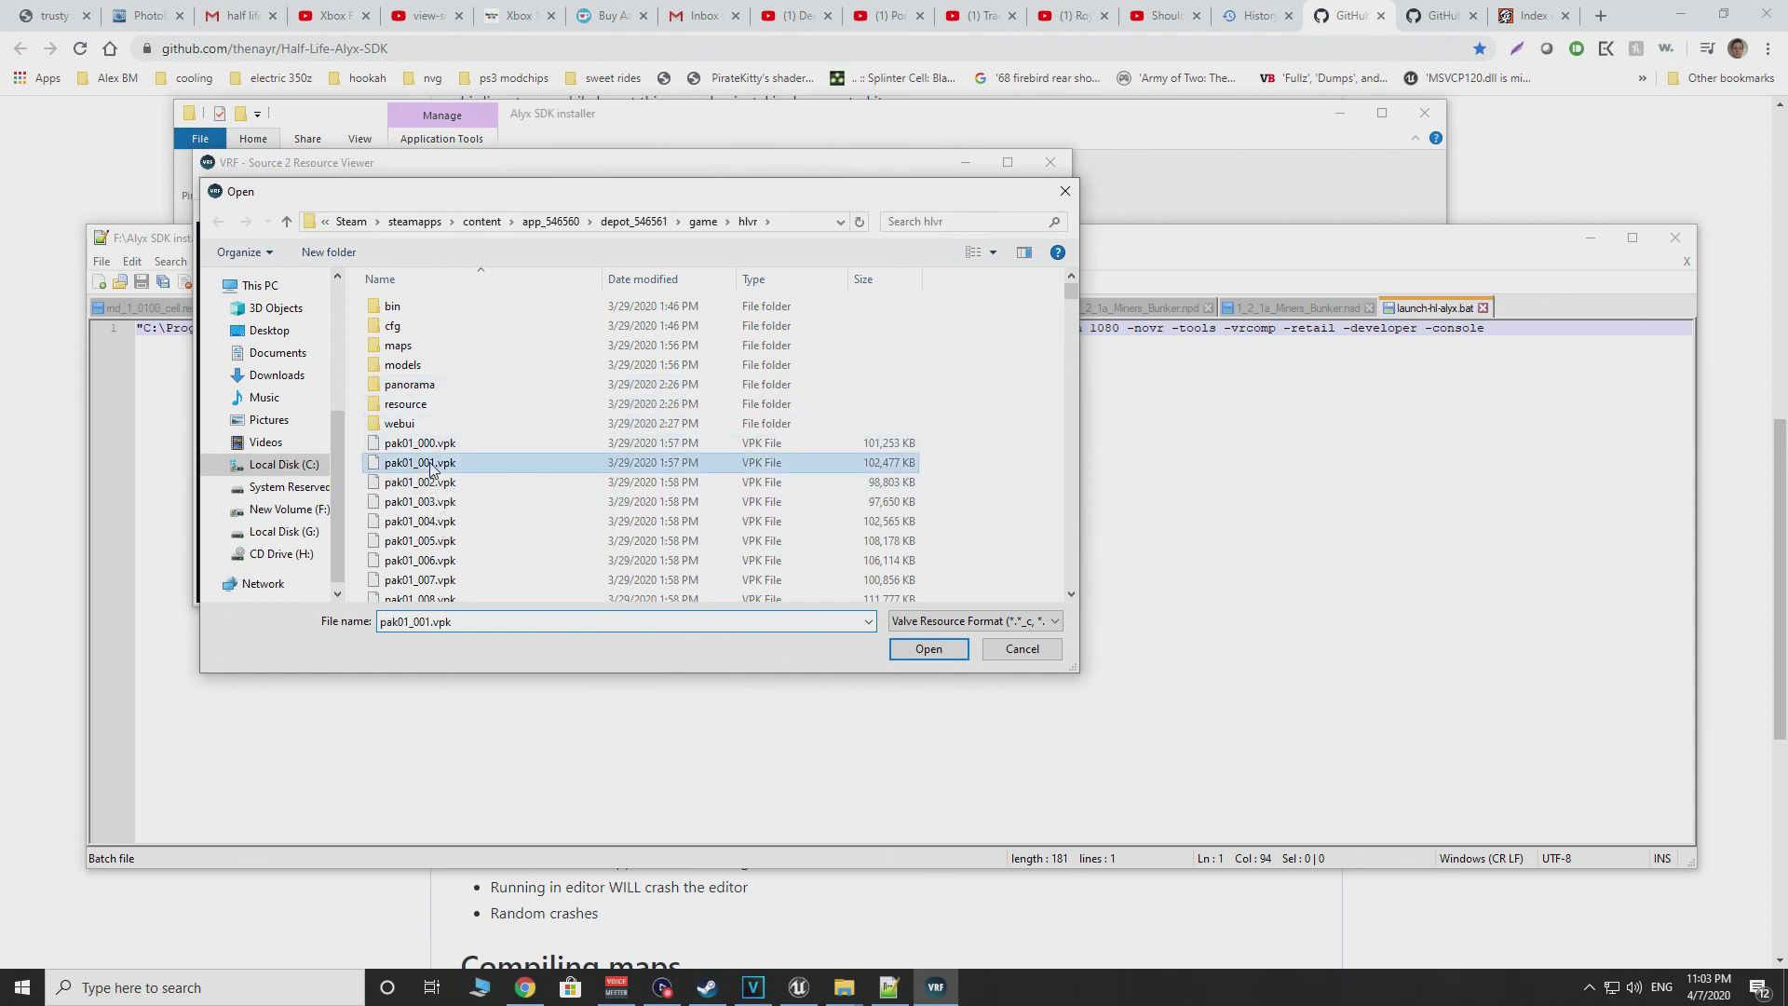
left_click(928, 650)
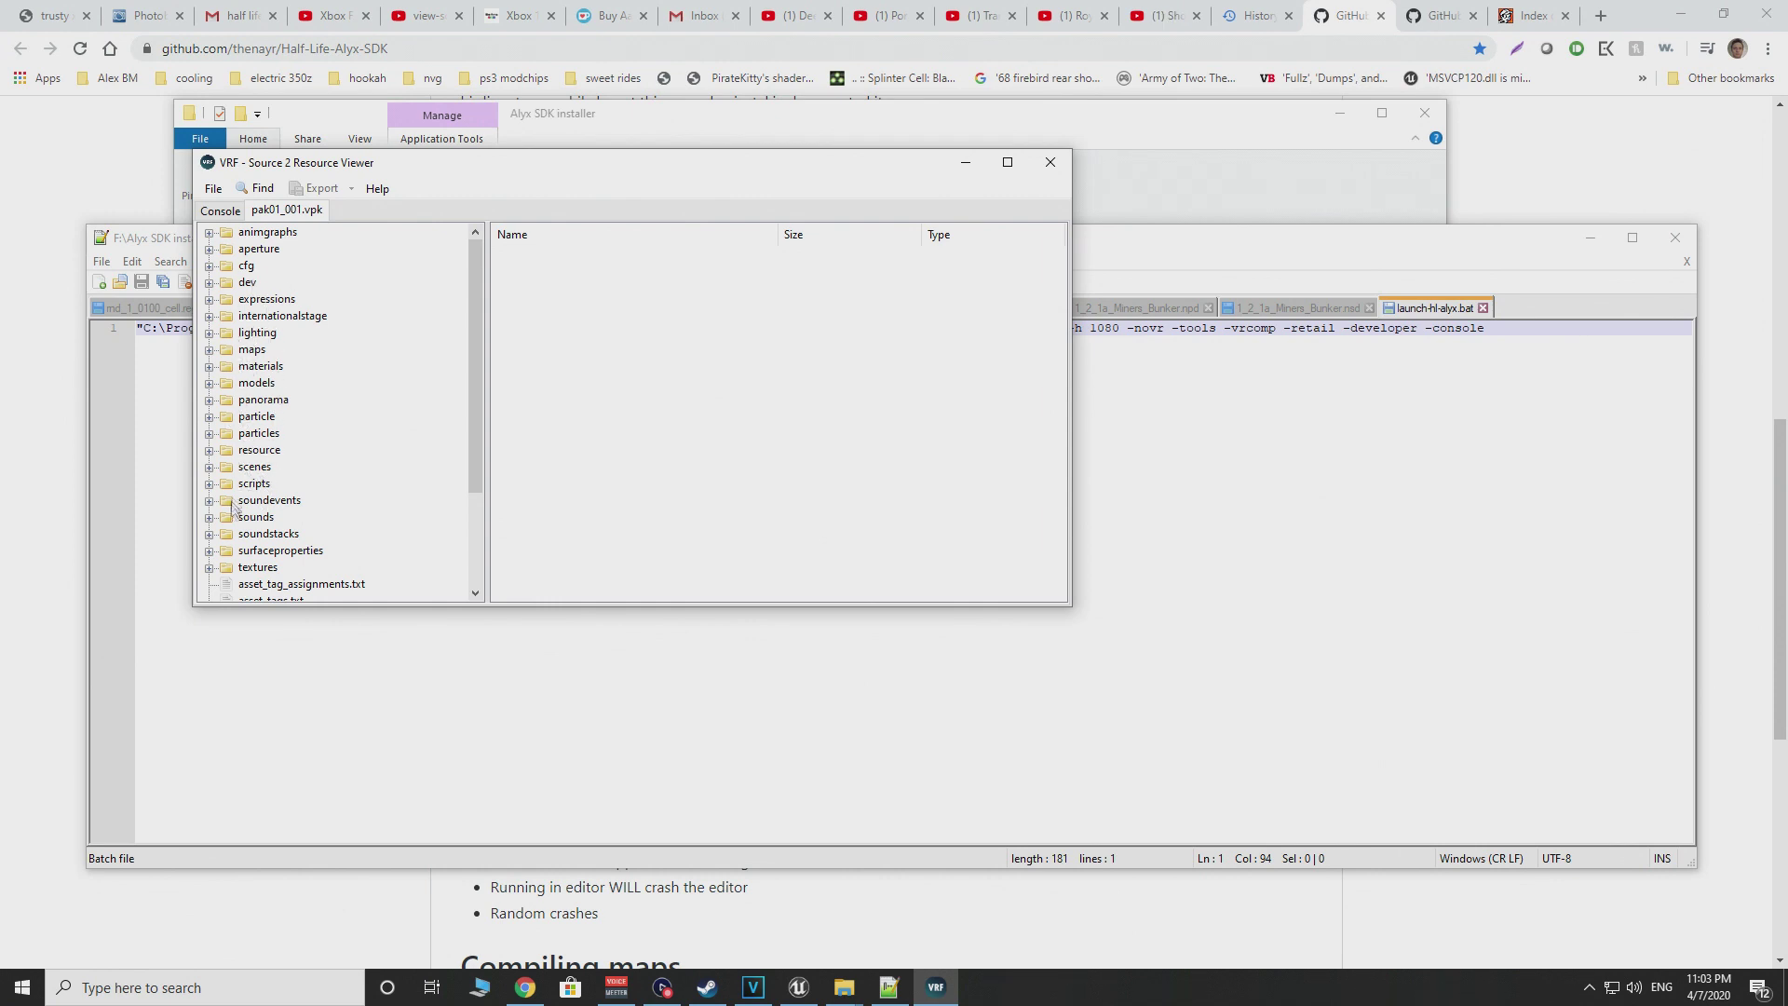
left_click(233, 383)
right_click(231, 384)
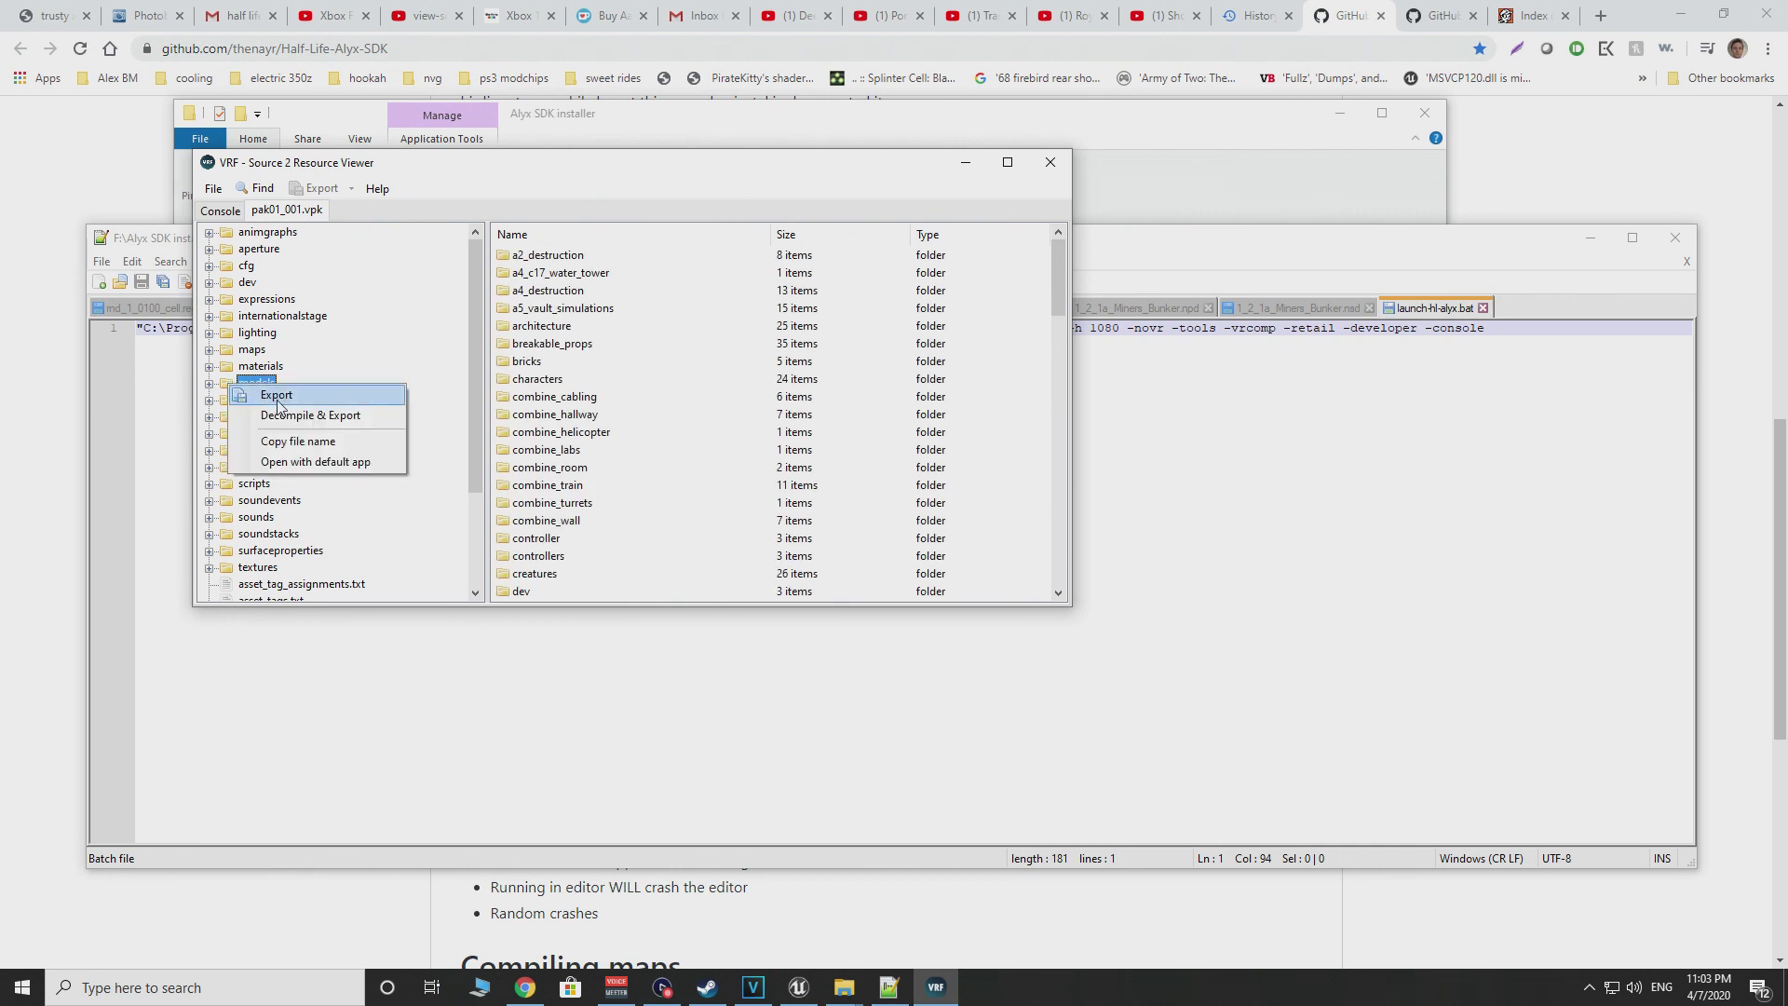
Check the open File Explorer folders and place the SDK's combine_grunt materials folder window beside the VRF package view.
left_click(844, 988)
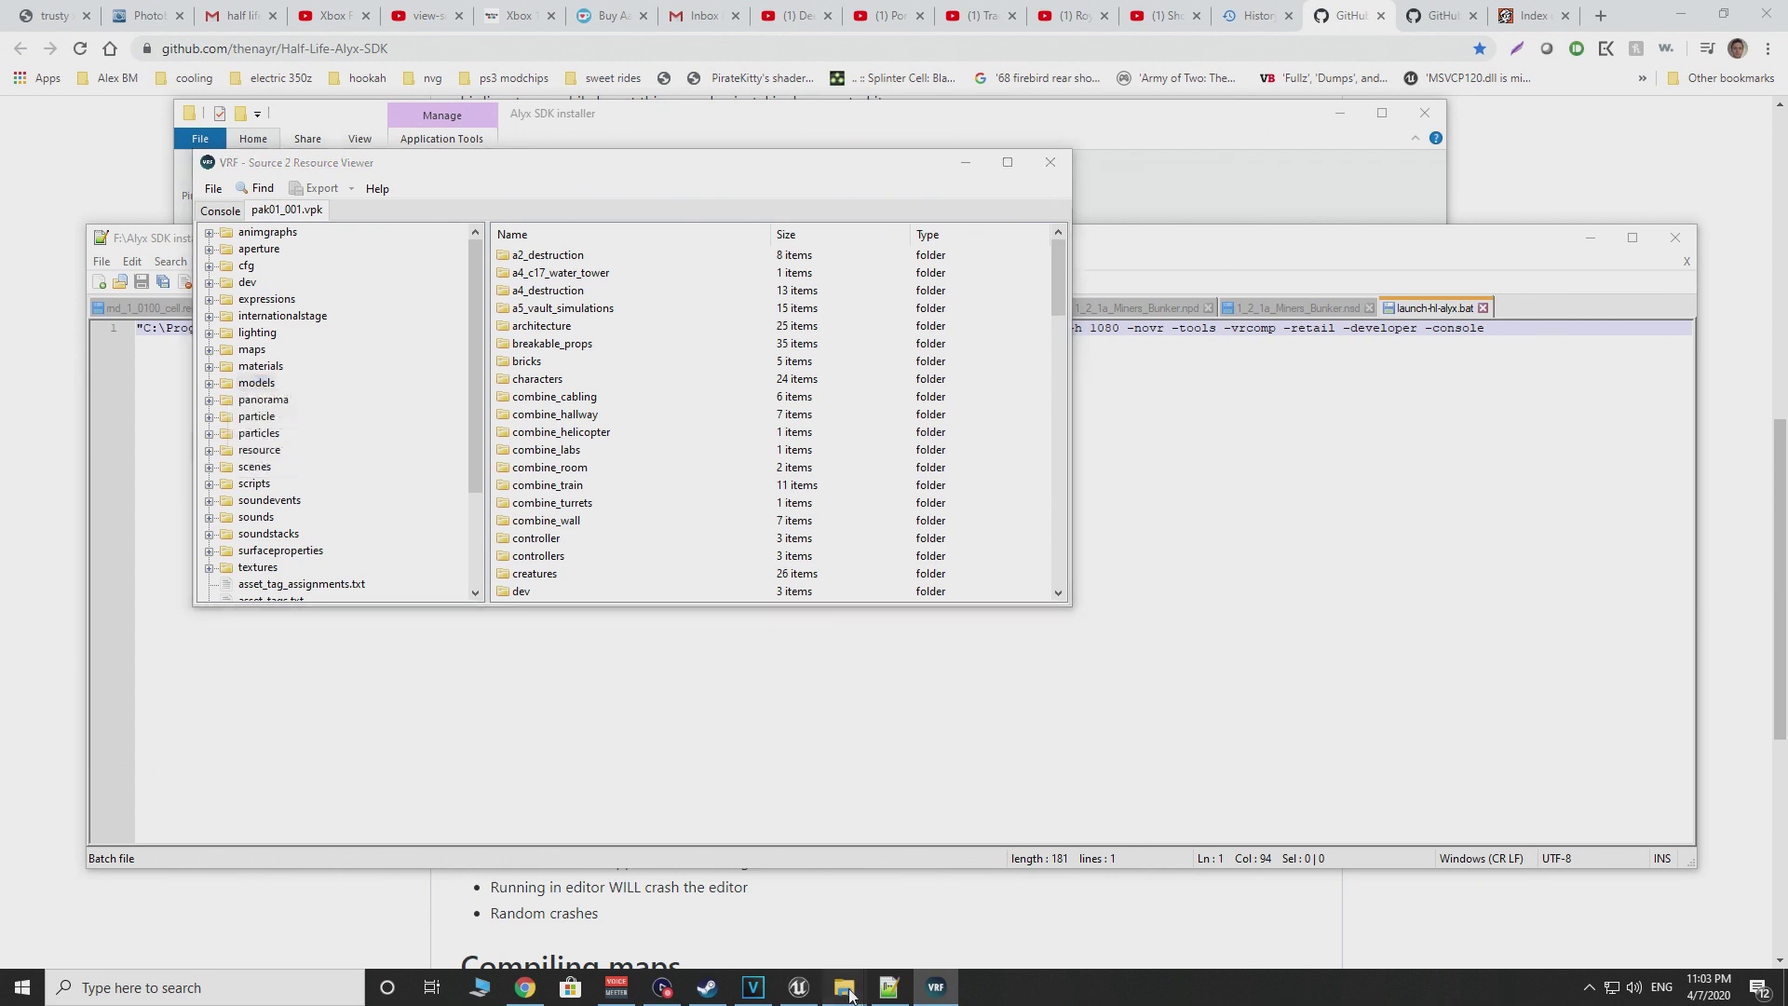
left_click(663, 894)
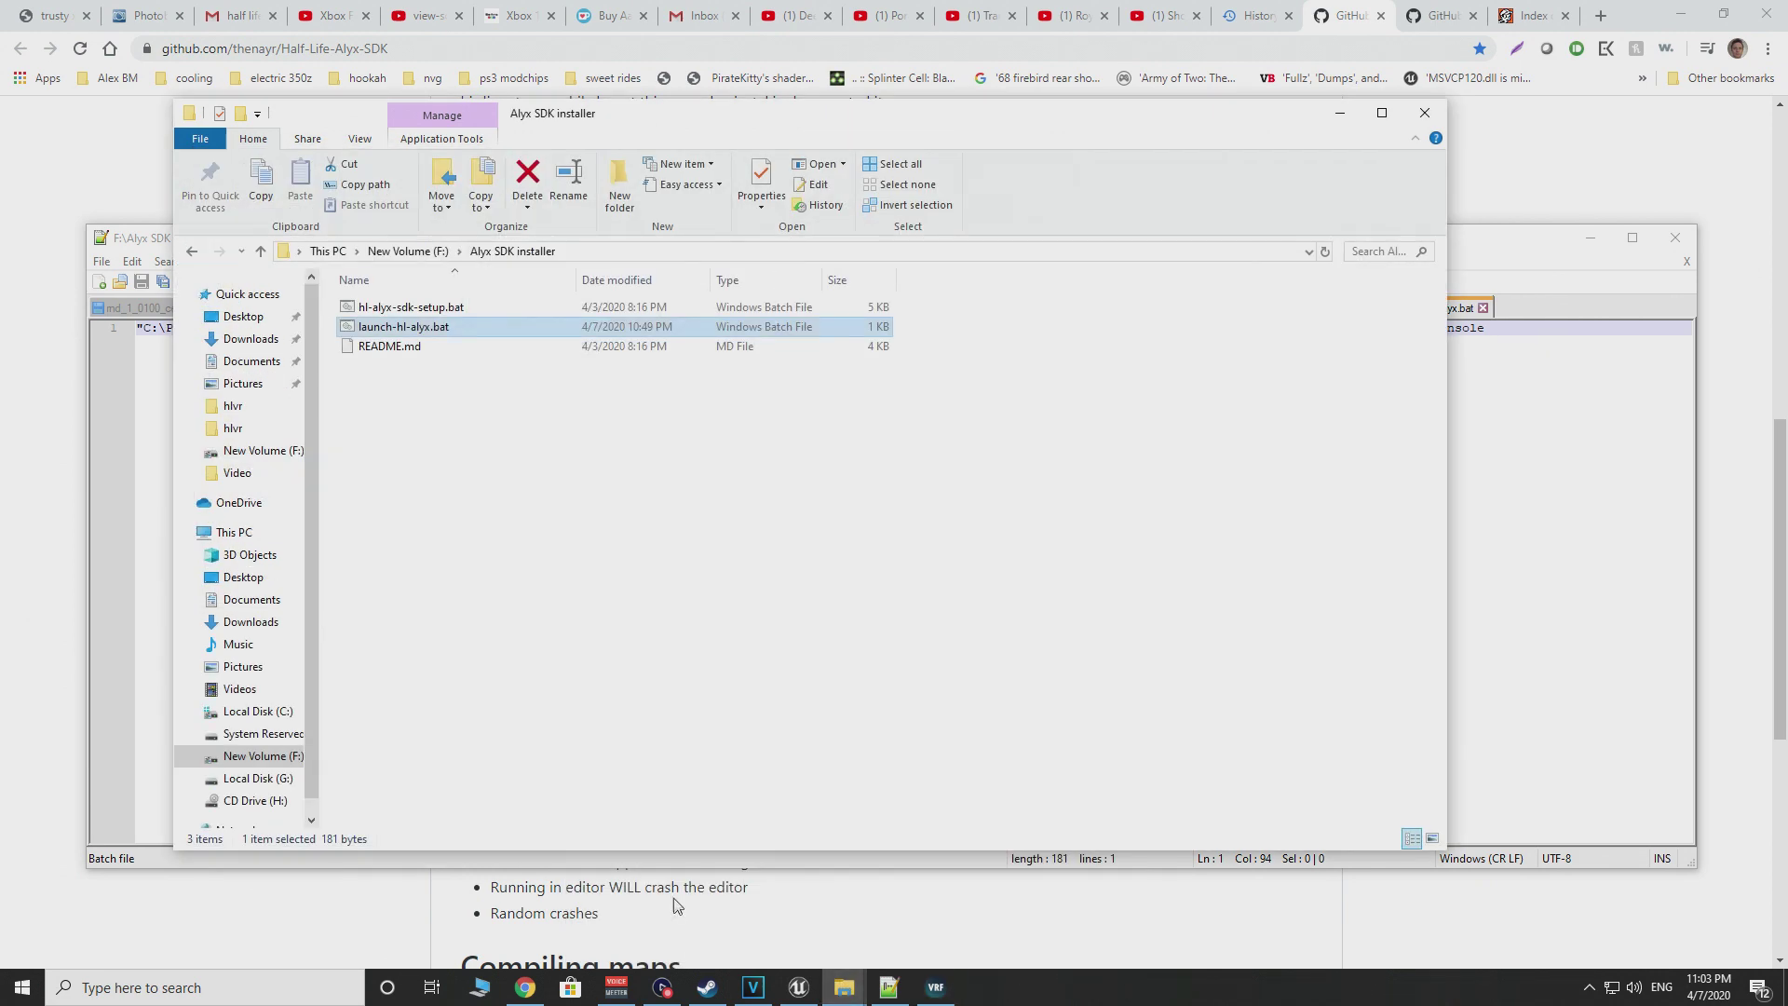
left_click(844, 987)
left_click(809, 913)
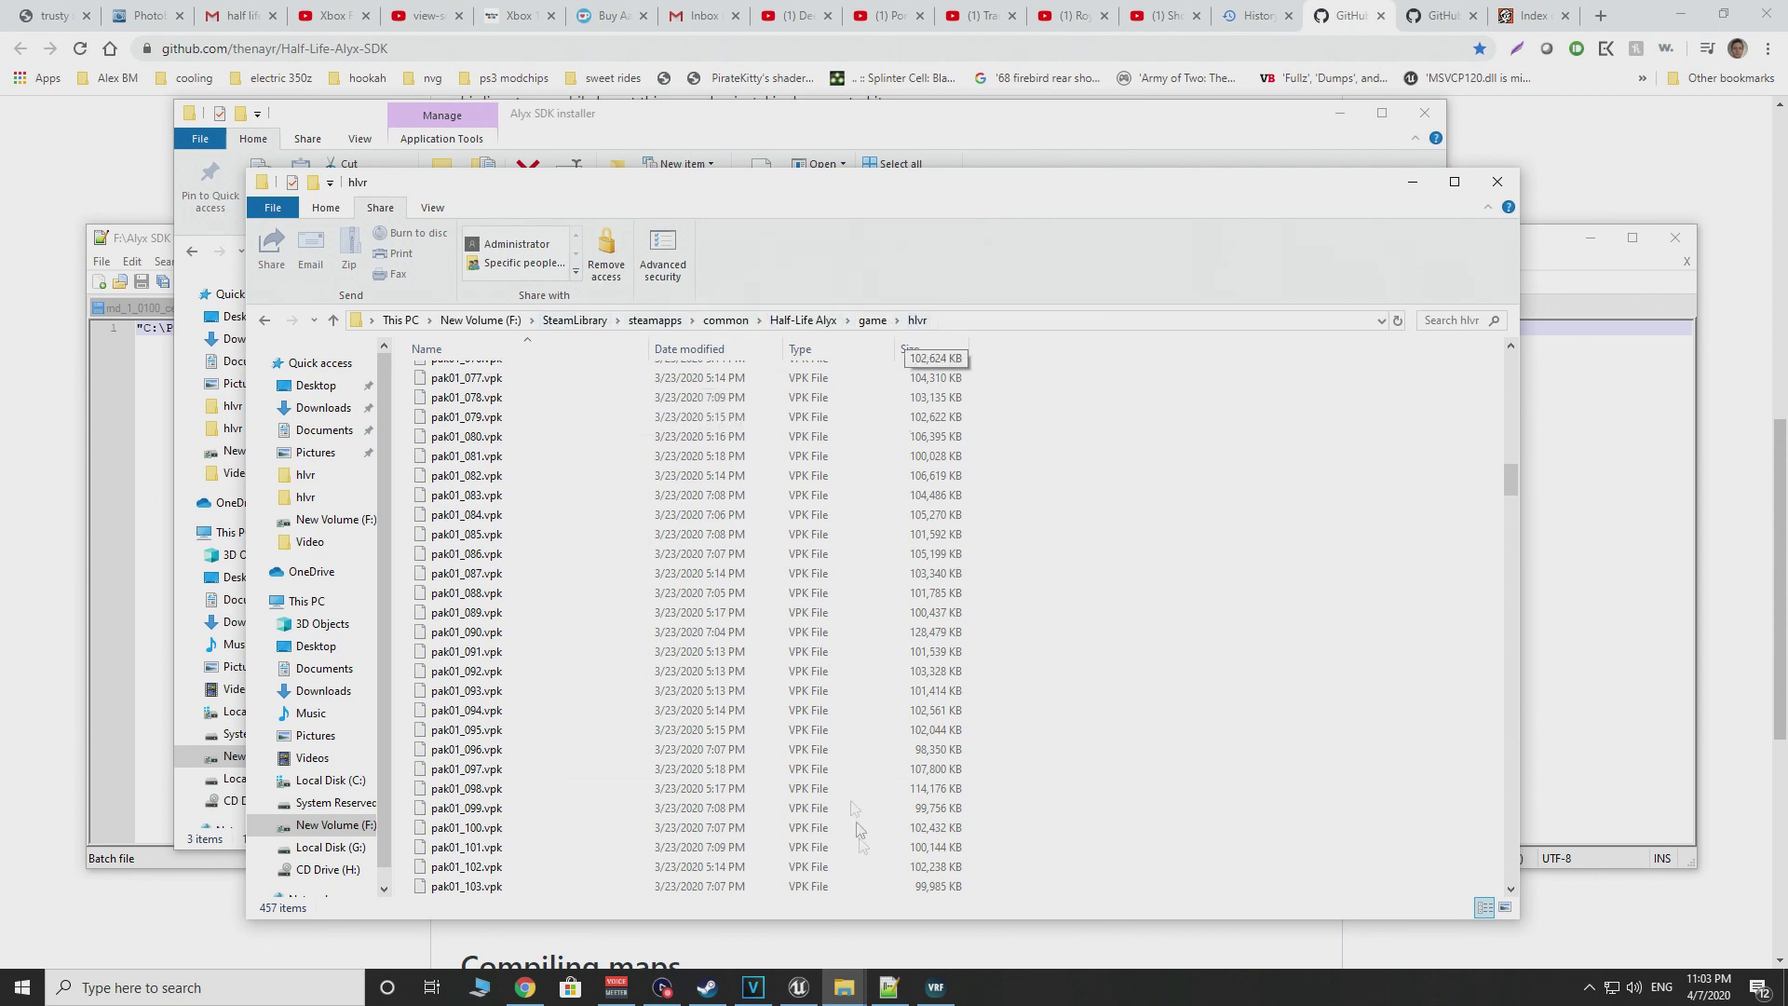
left_click(844, 987)
left_click(997, 917)
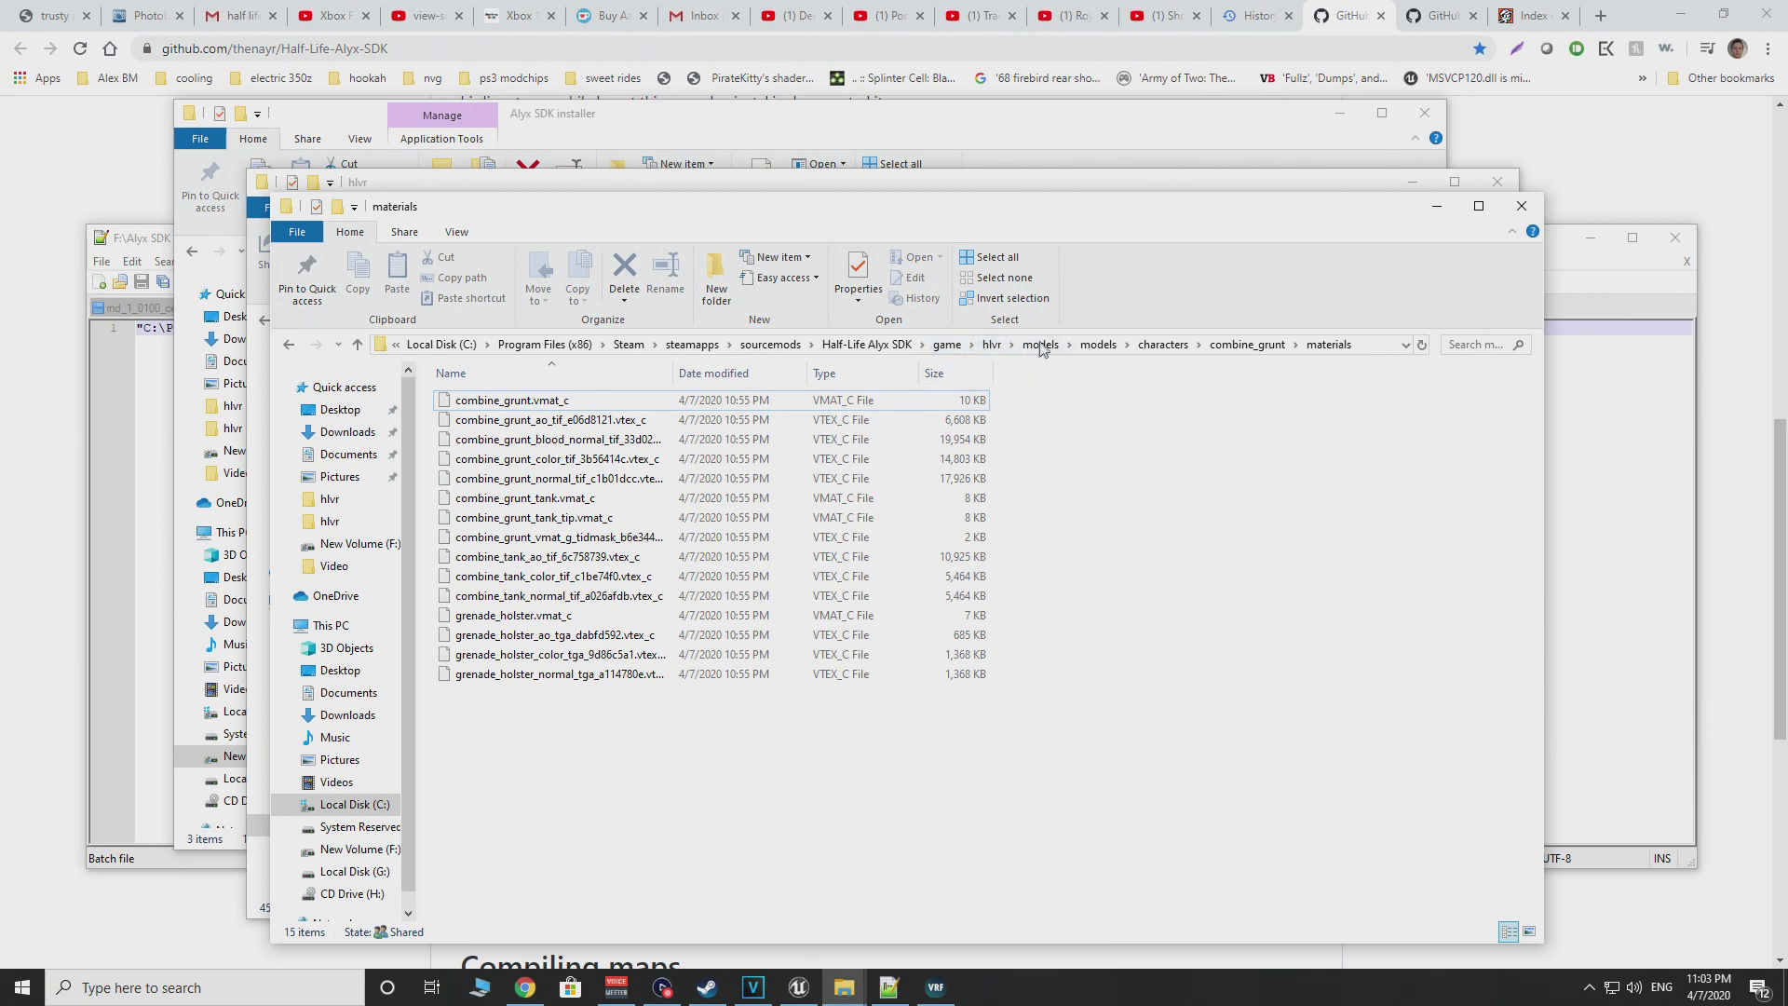
left_click_drag(968, 206, 974, 305)
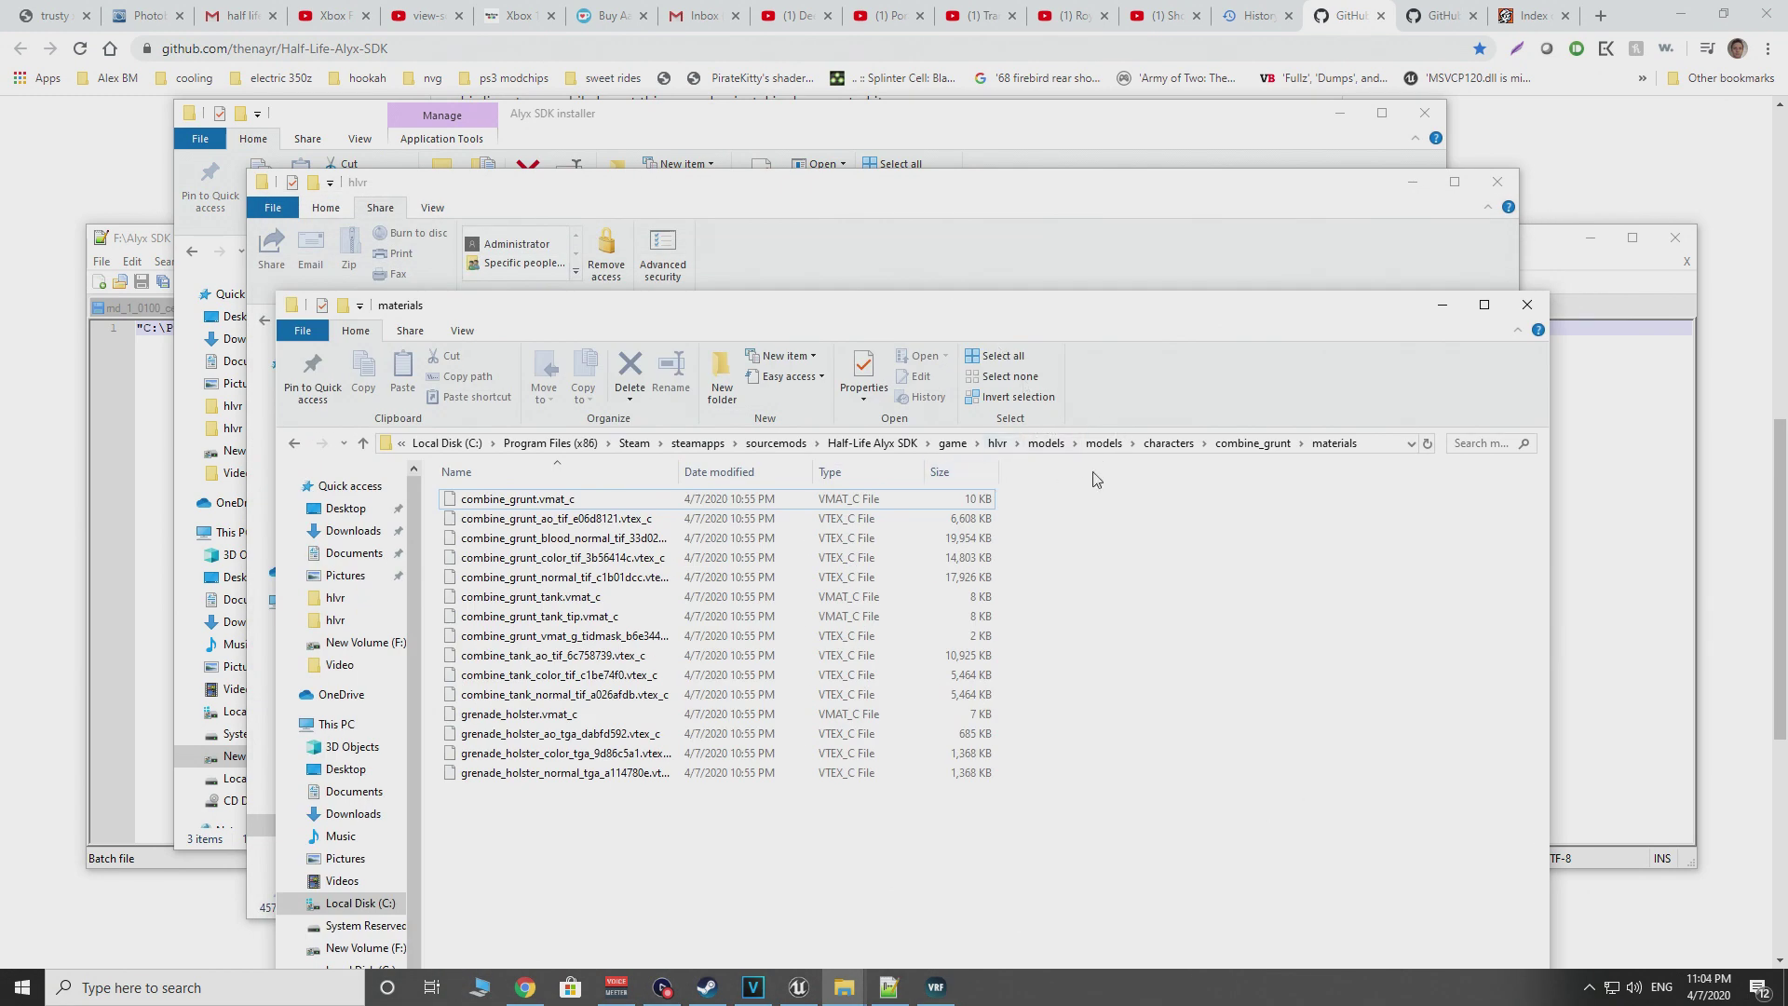
left_click_drag(659, 315, 1013, 277)
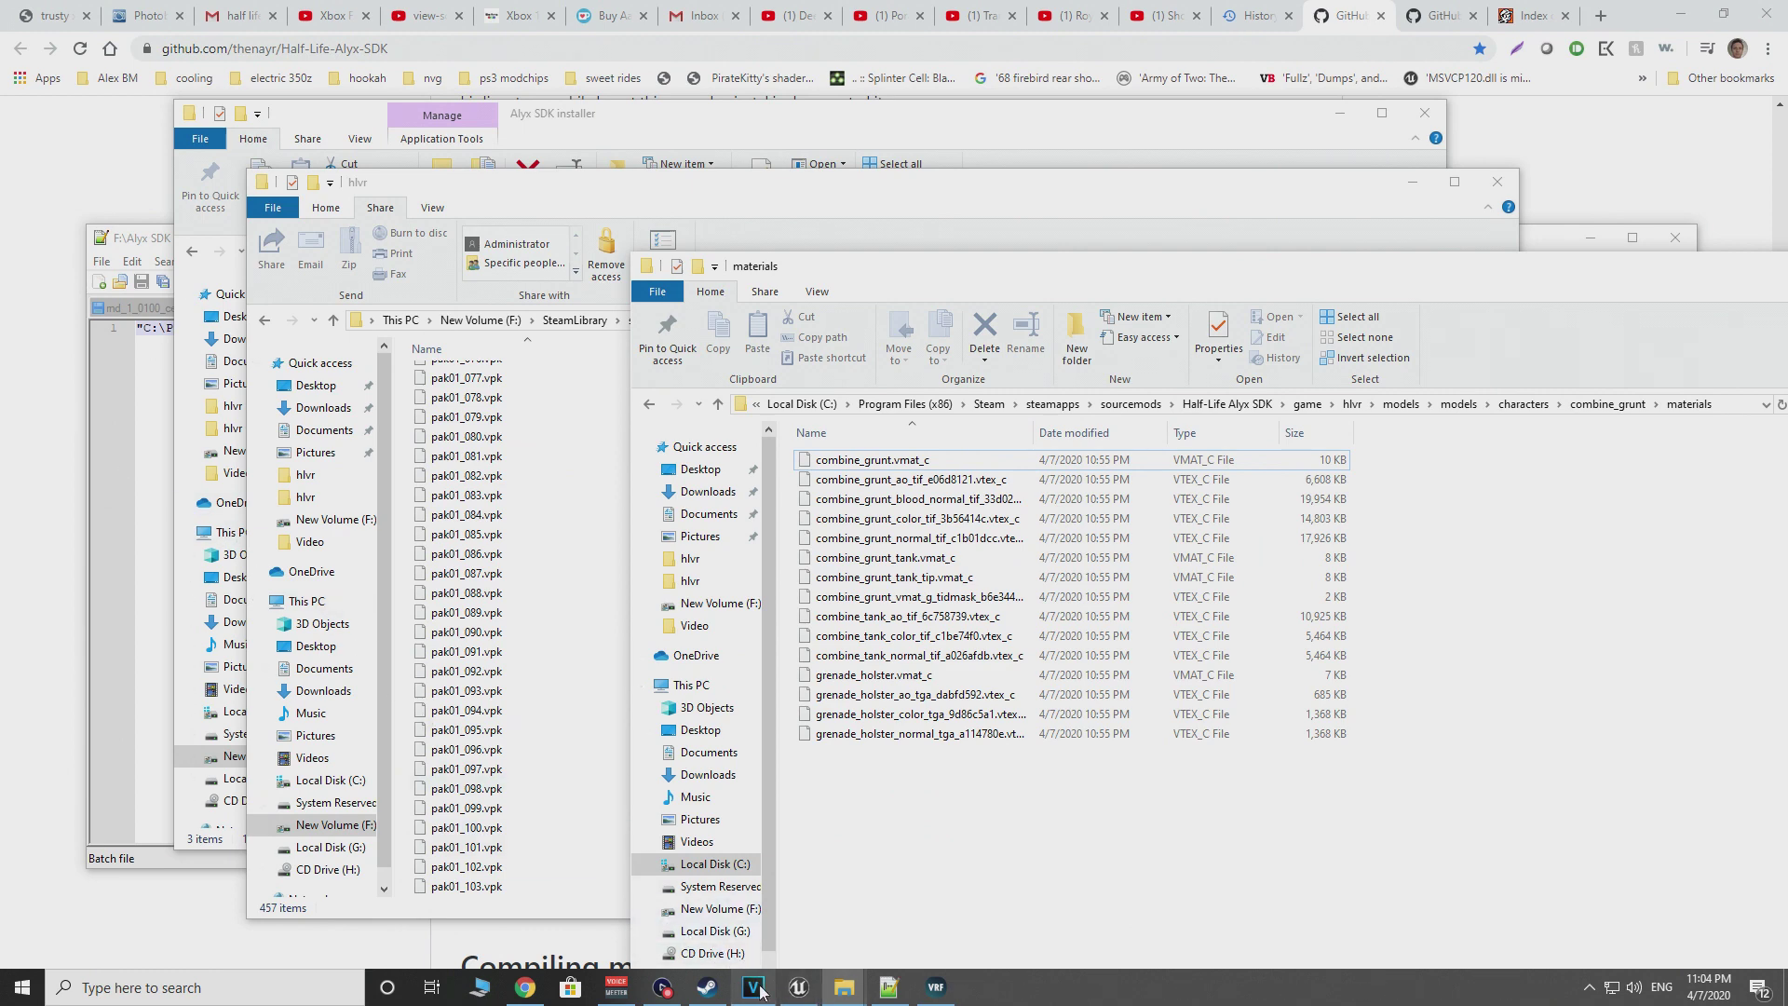
left_click(936, 988)
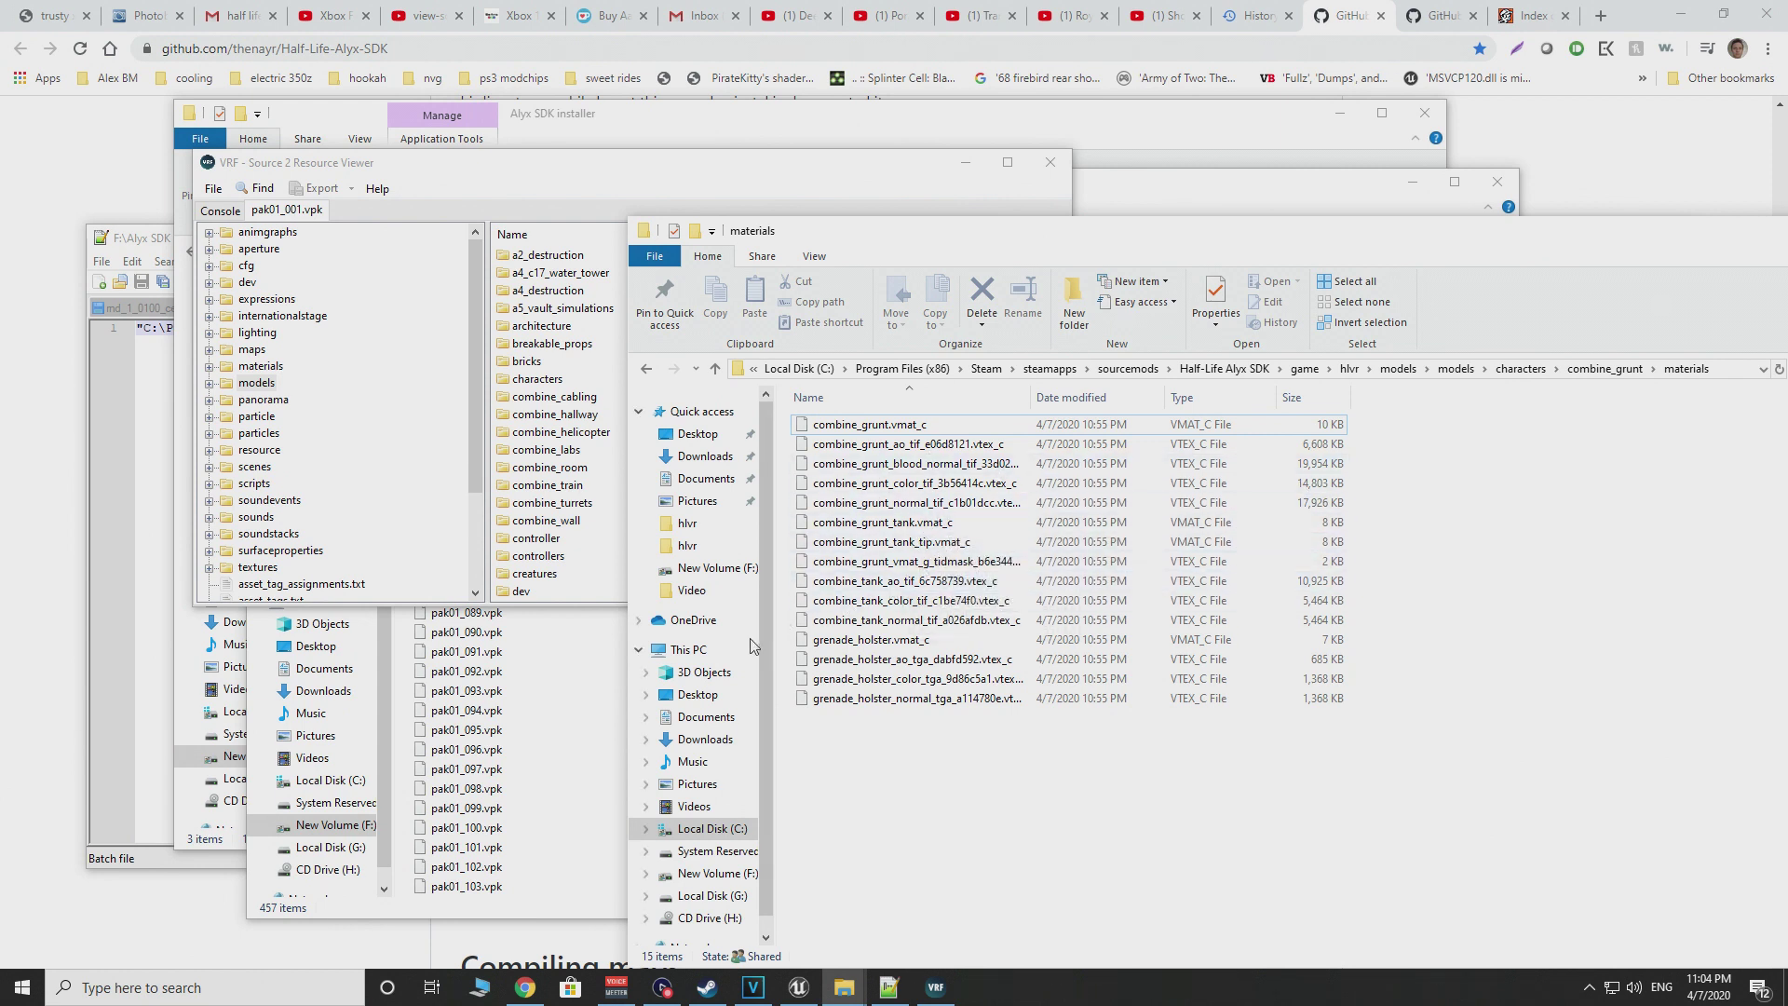
Bring the Alyx SDK installer folder into view and run launch-hl-alyx.bat to start the SDK tools.
left_click_drag(303, 122, 771, 326)
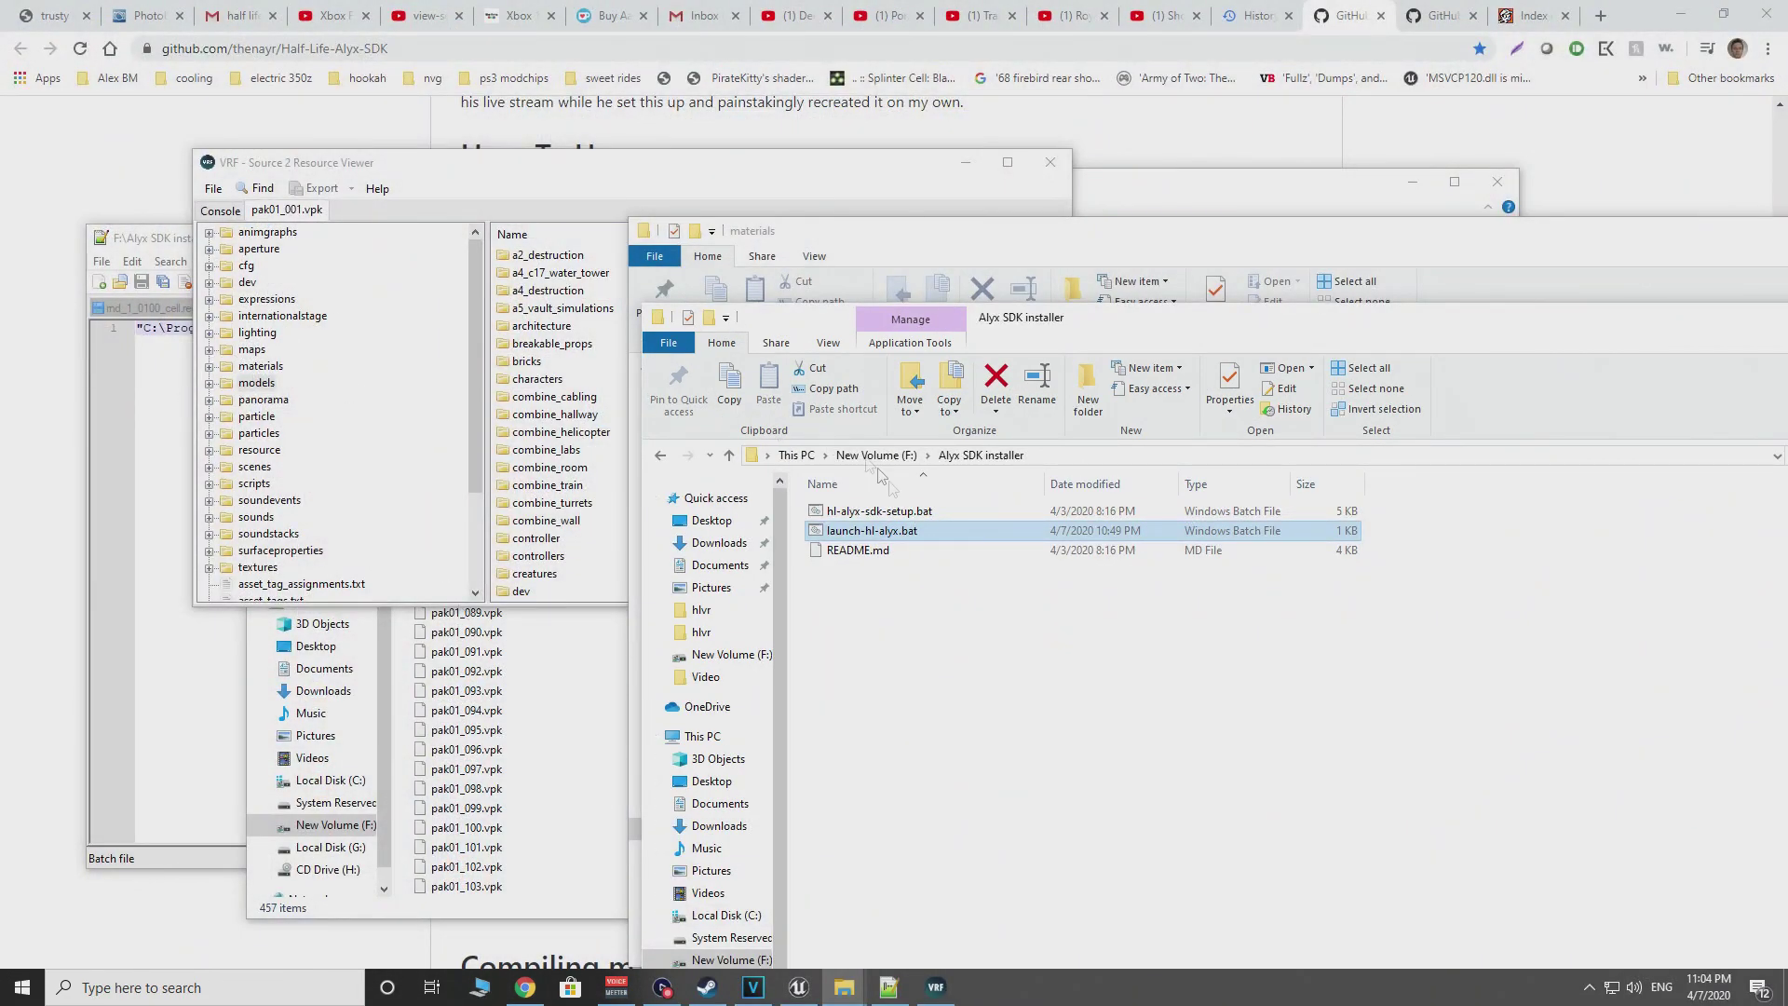
double_click(854, 530)
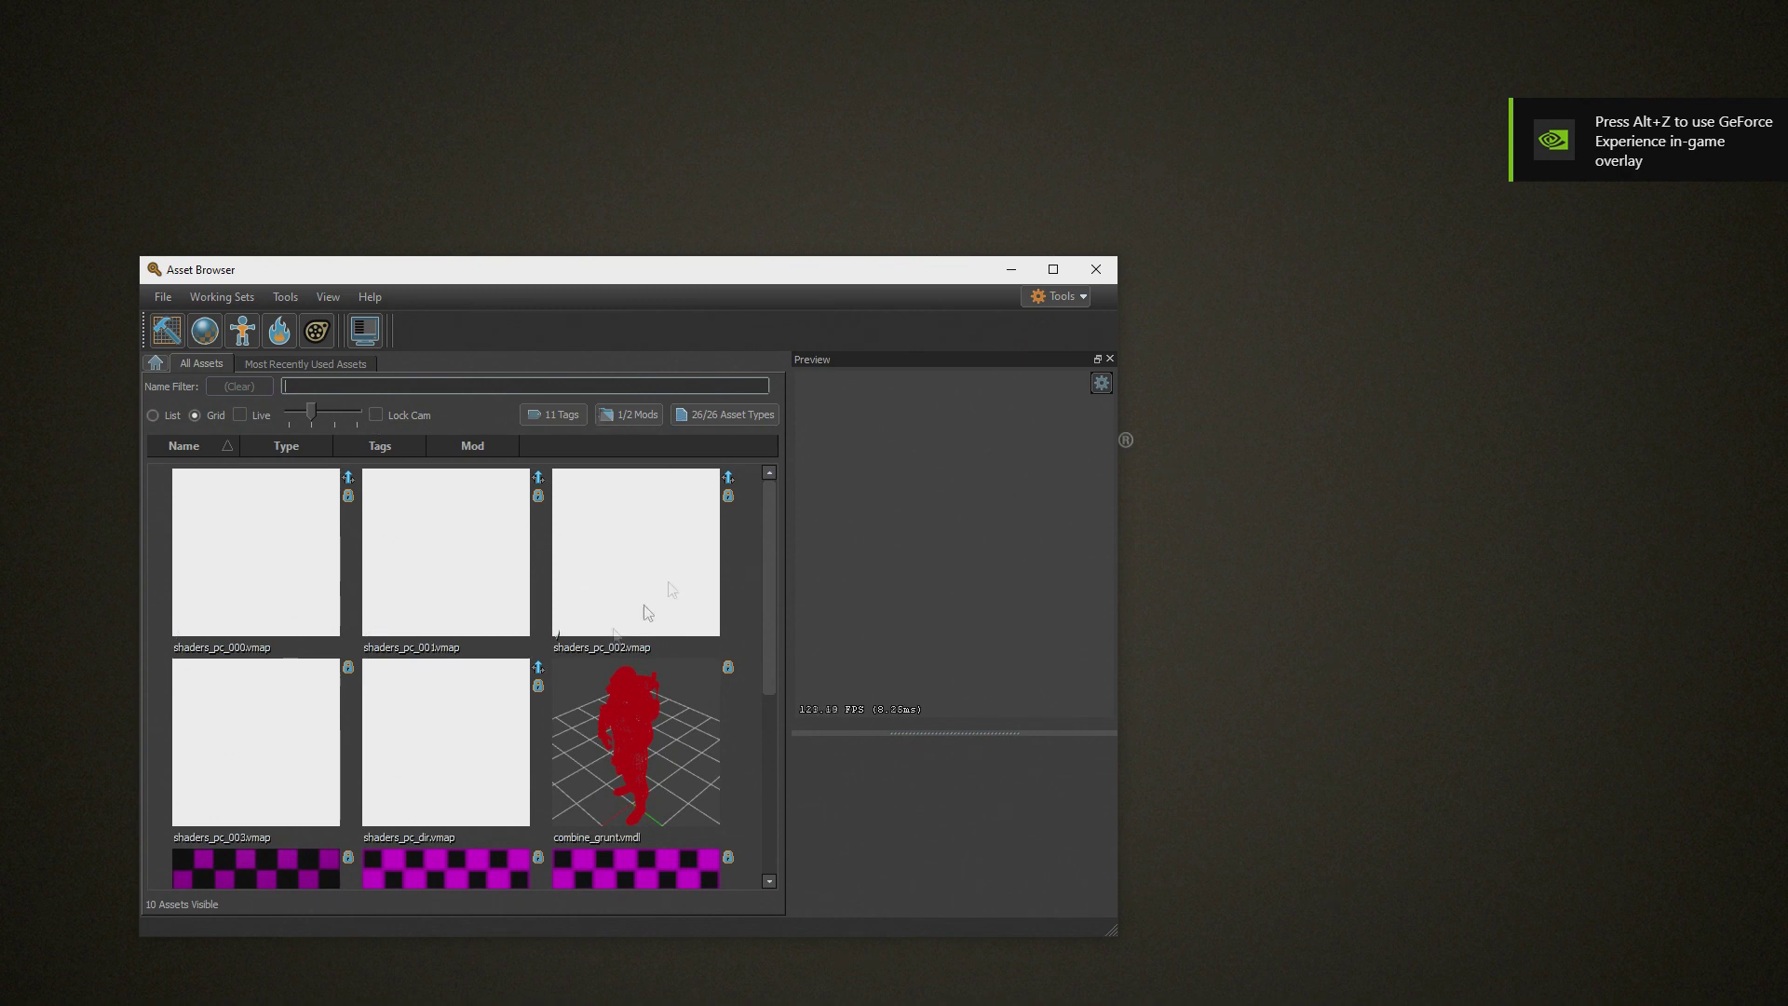
Preview the combine_grunt.vmdl model in the Asset Browser, look over the listed materials, and reposition the window.
left_click(161, 298)
mouse_move(307, 319)
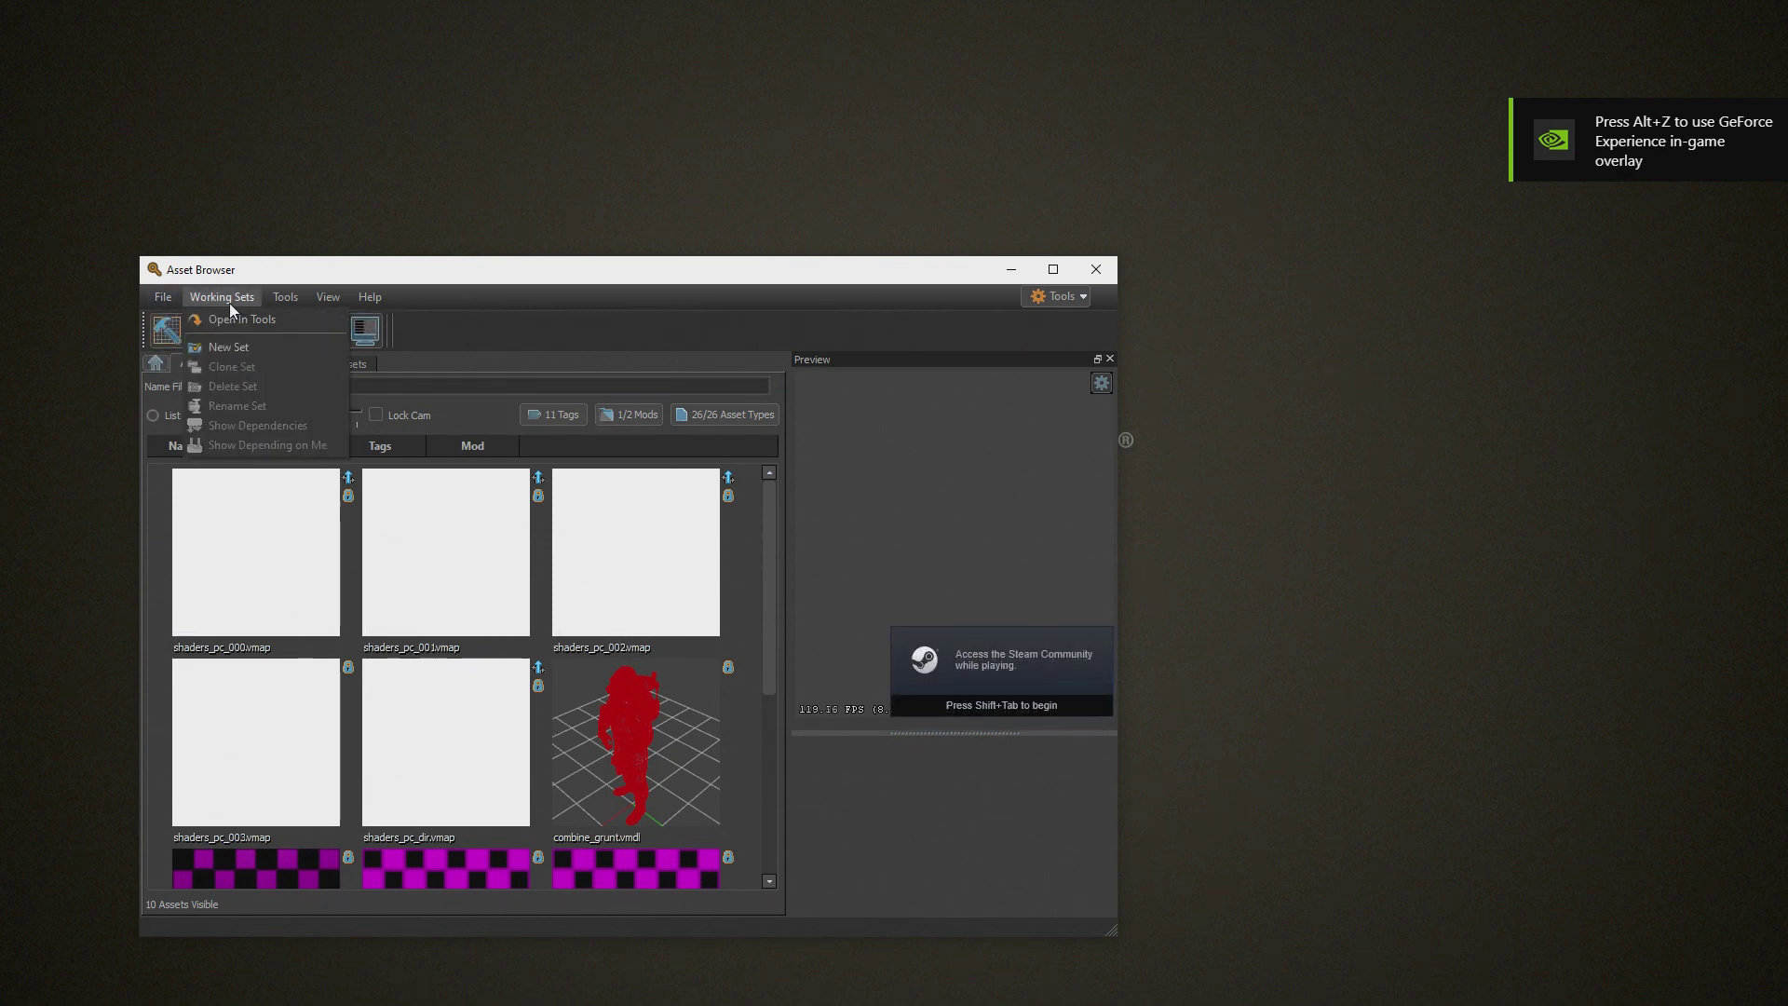
left_click(620, 722)
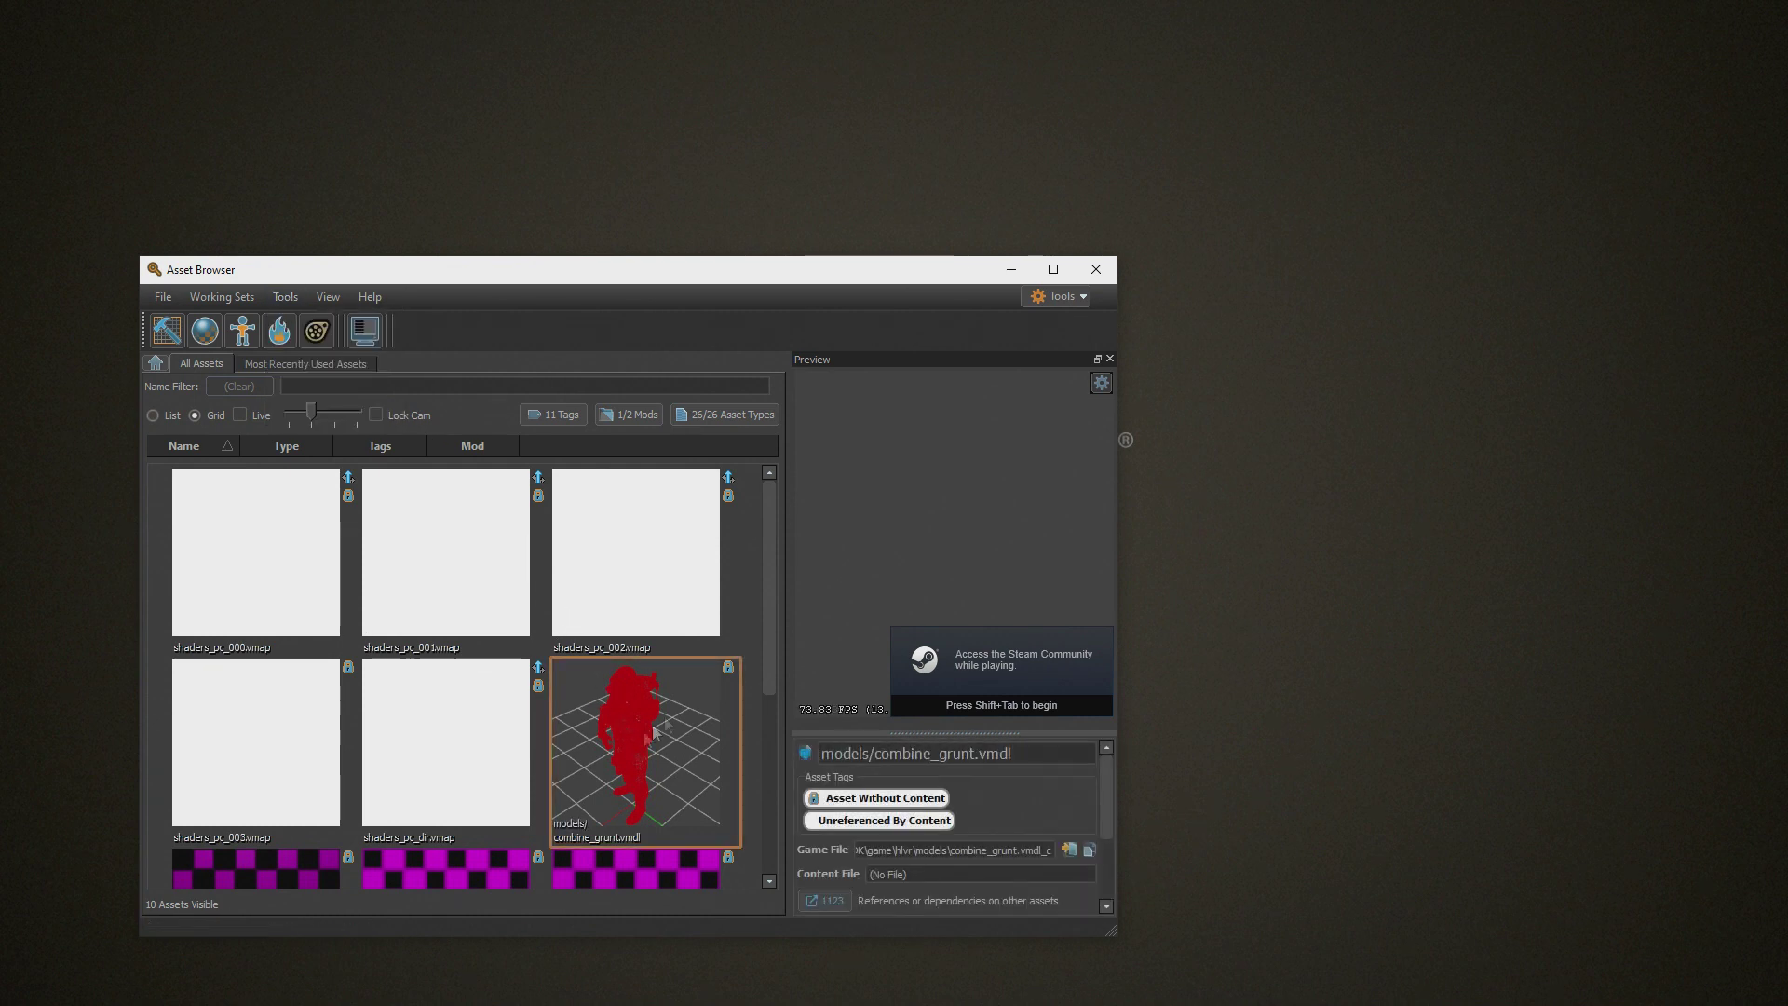
scroll(717, 646, "down", 3)
scroll(717, 648, "up", 3)
scroll(698, 671, "down", 3)
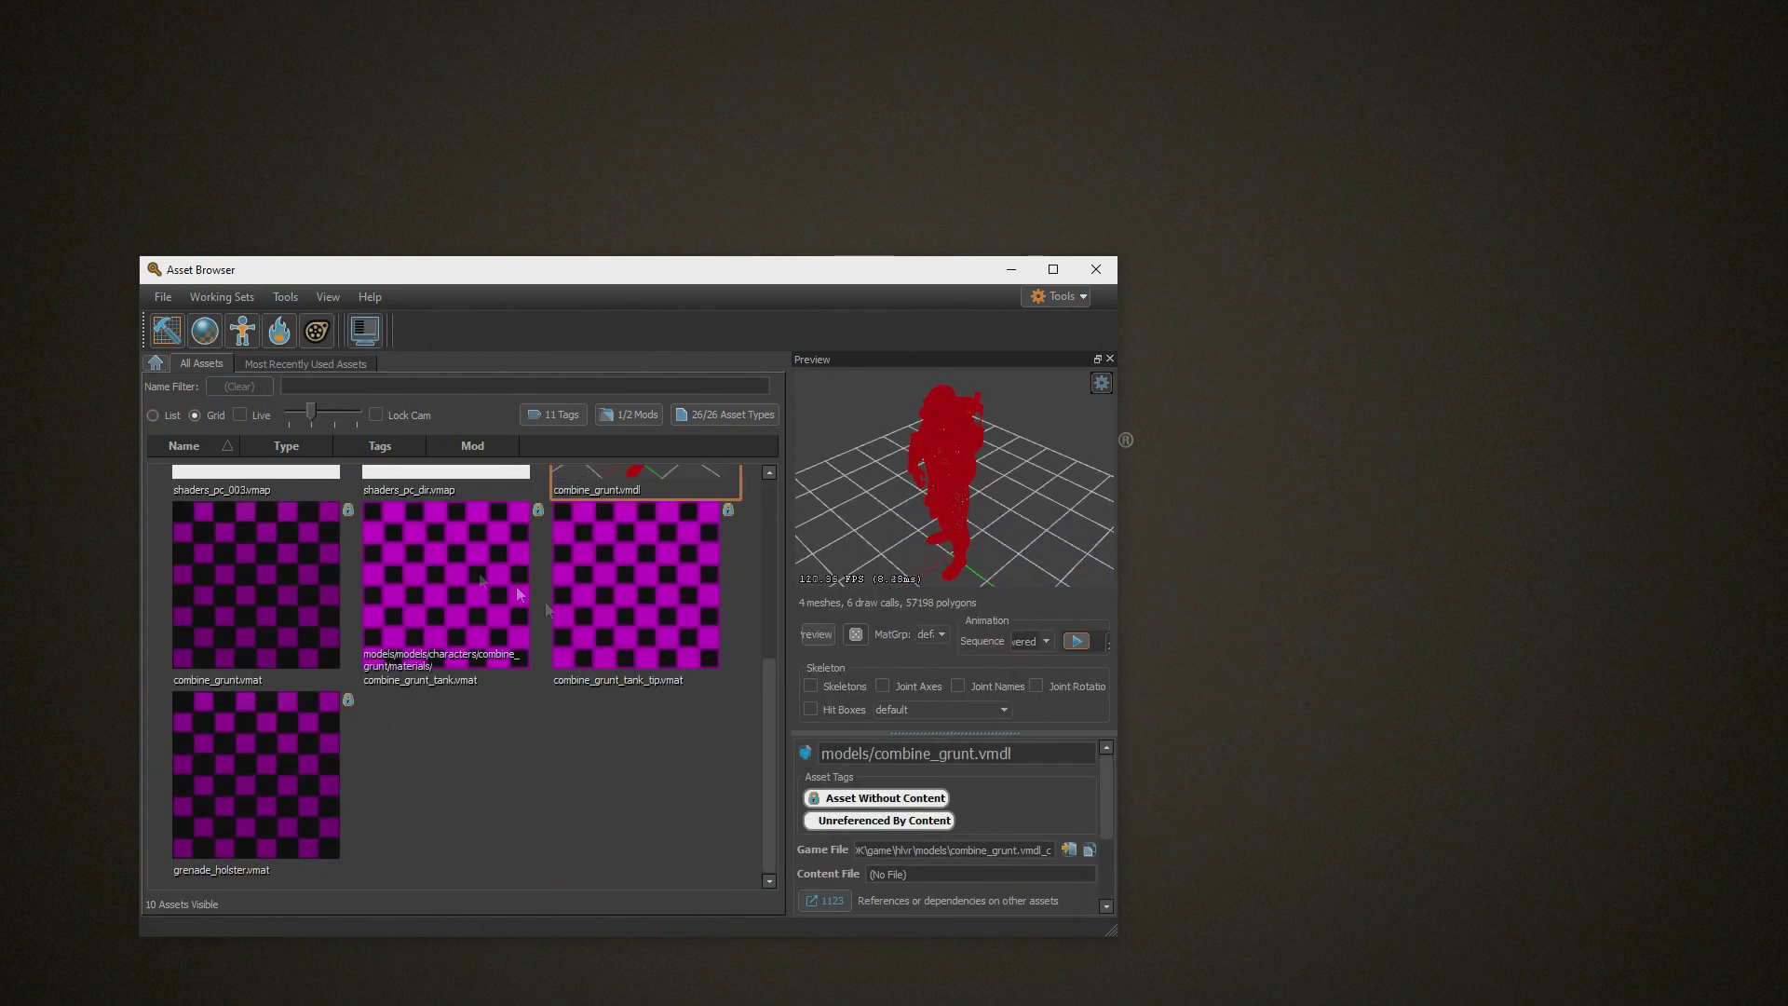
scroll(548, 757, "up", 3)
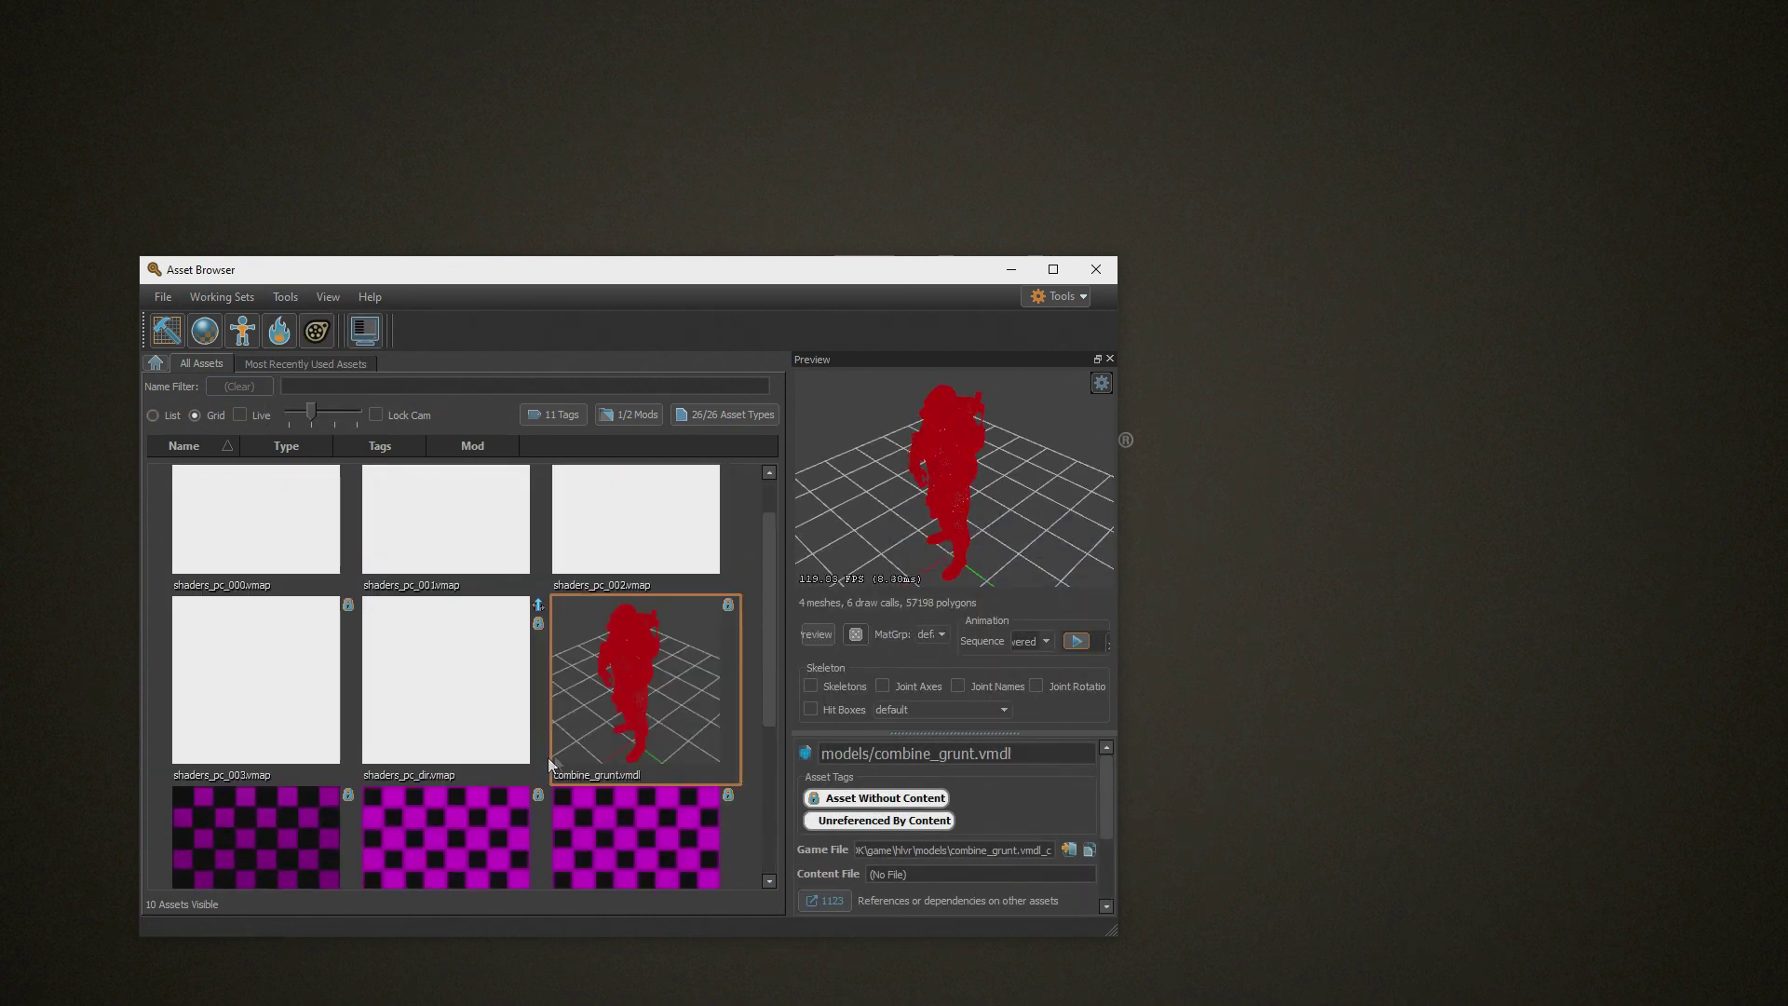
mouse_move(956, 480)
left_mouse_down()
mouse_move(1052, 521)
mouse_move(940, 440)
mouse_move(968, 460)
left_mouse_up()
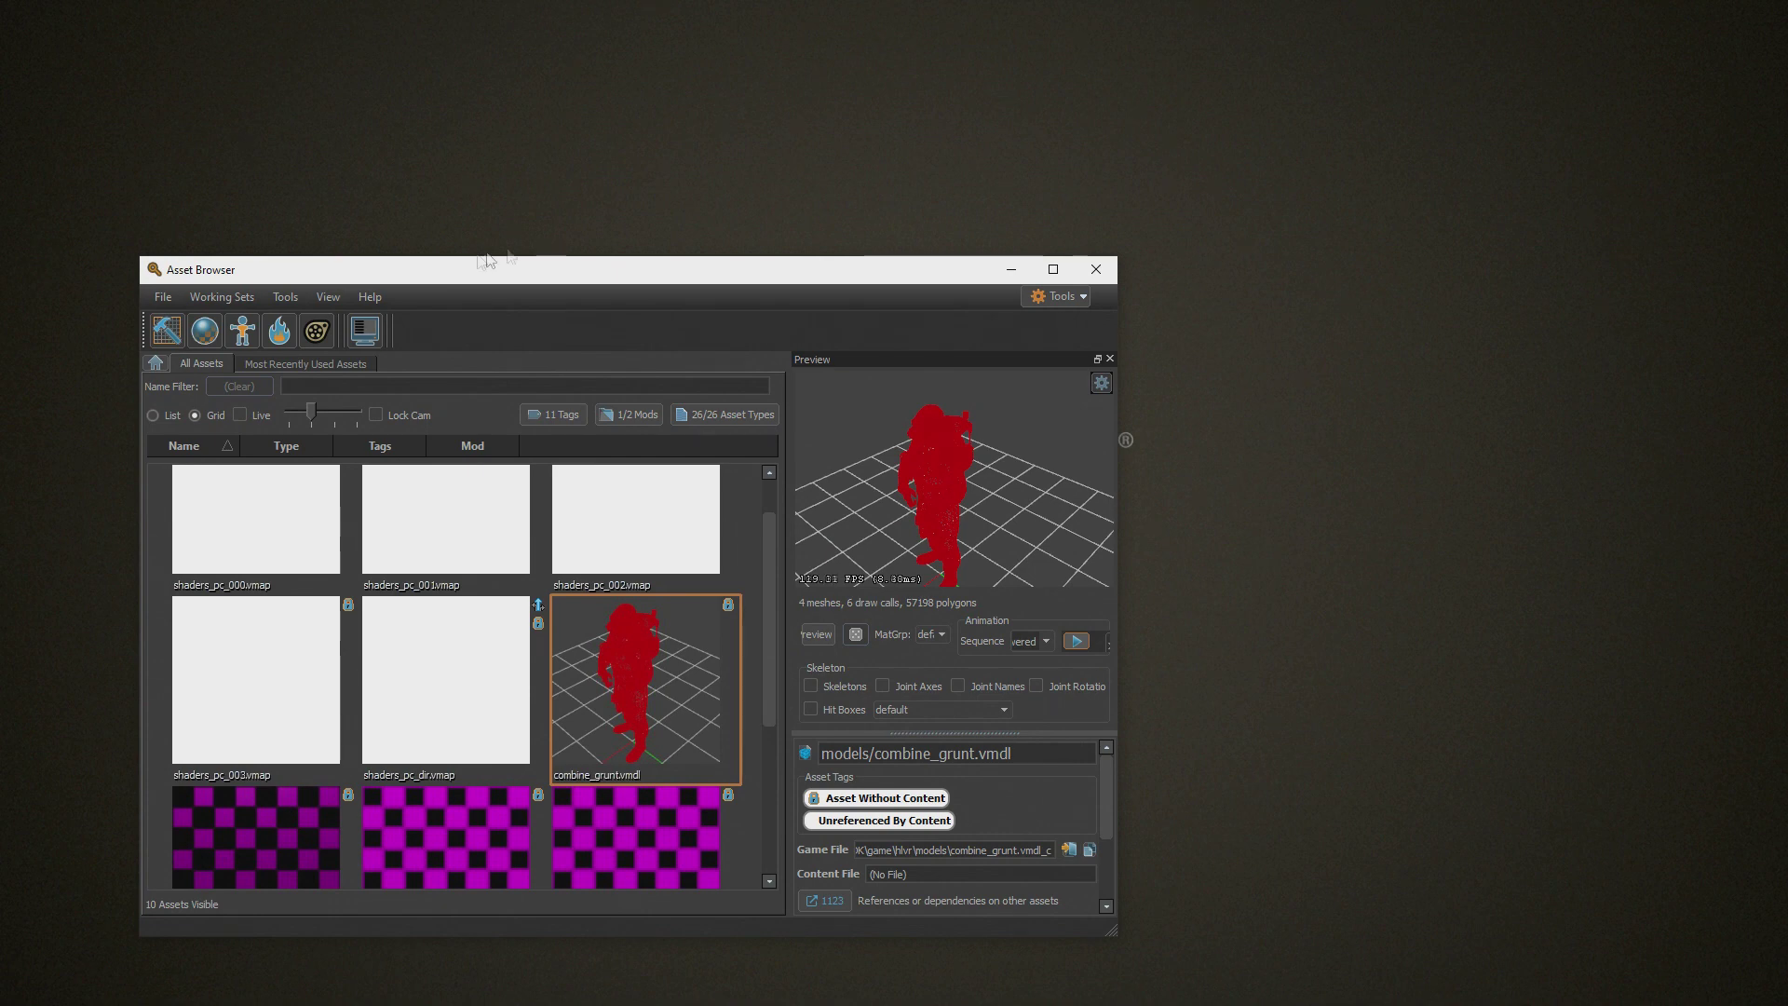
left_click_drag(433, 271, 664, 216)
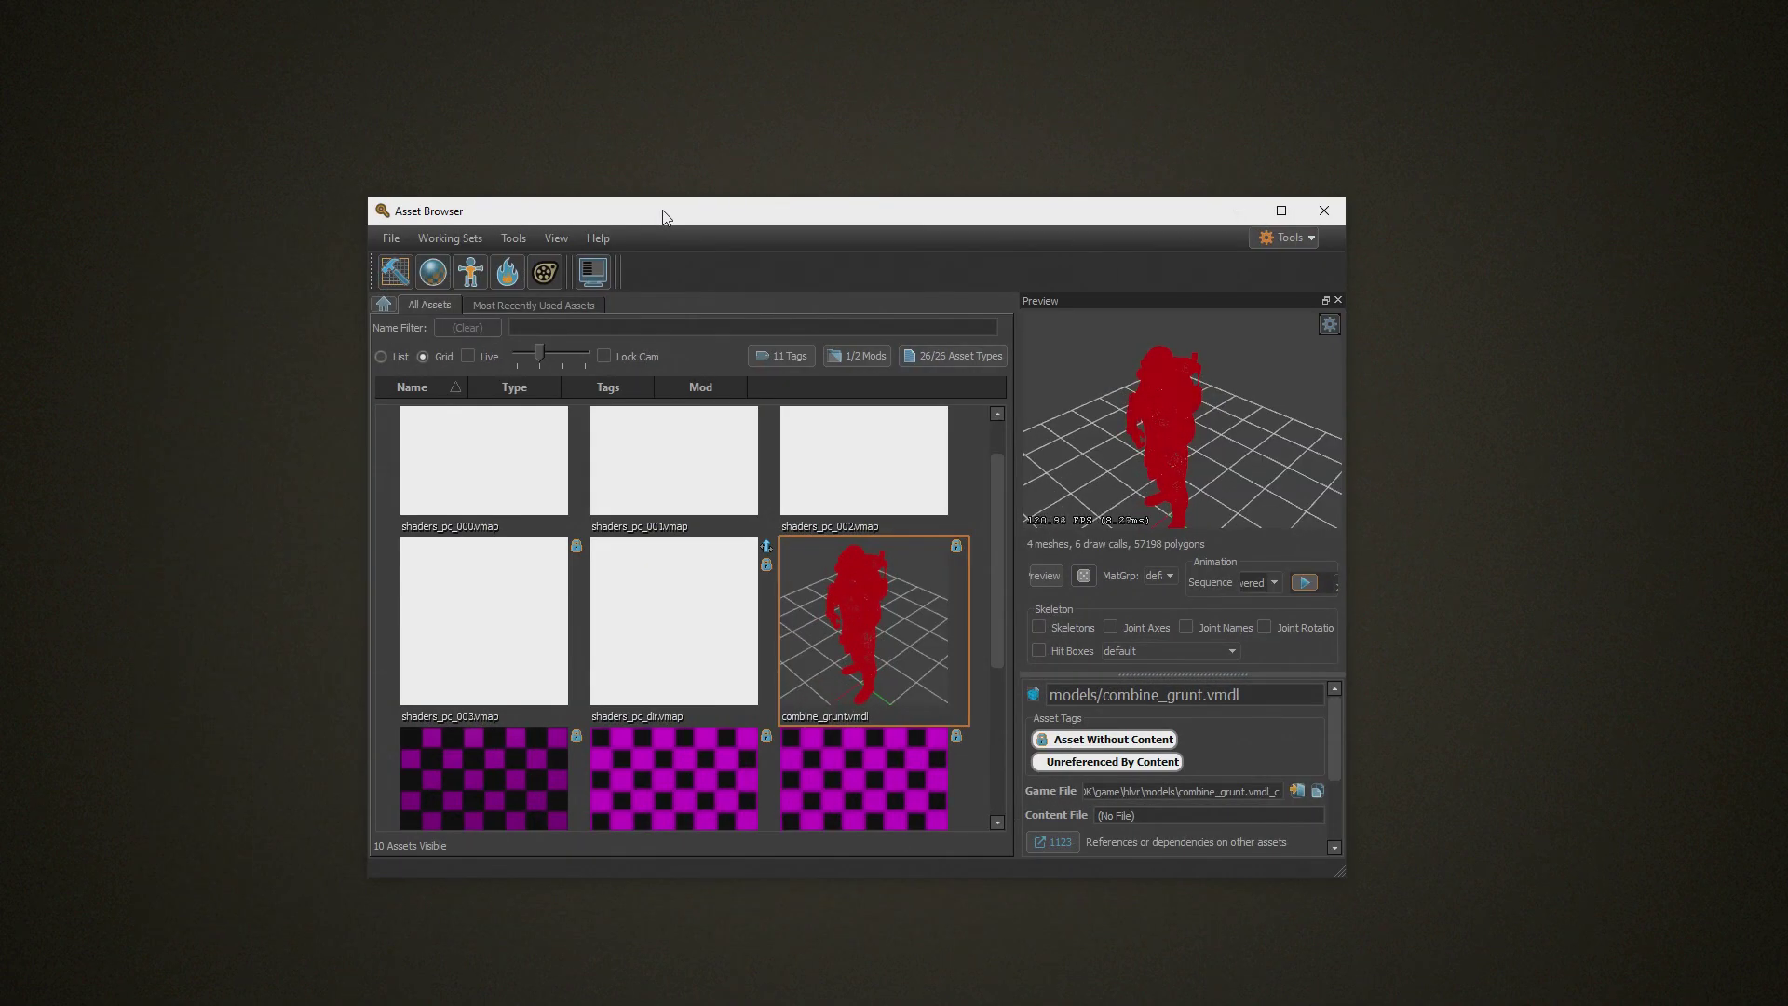